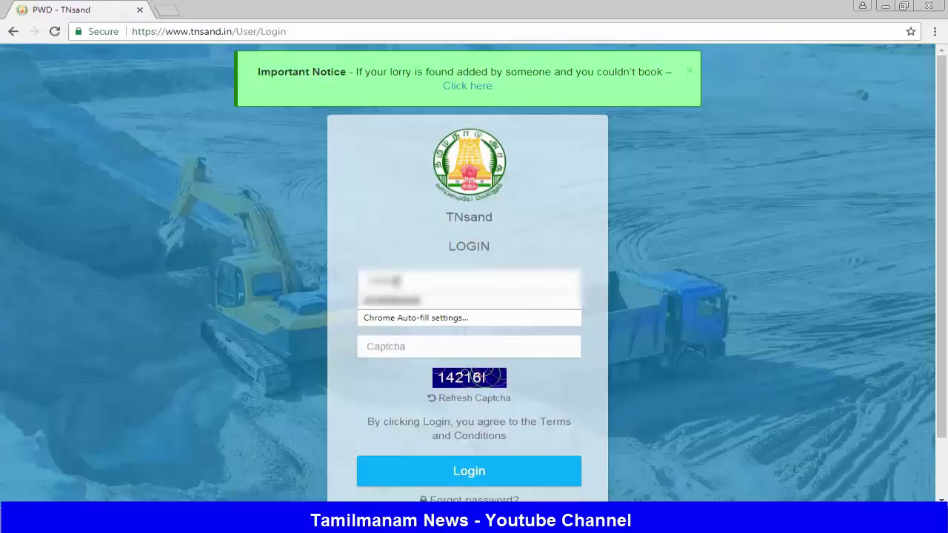
Step: Sign in with the autofilled username, the account password and the displayed captcha
{"action": "key", "text": "Tab"}
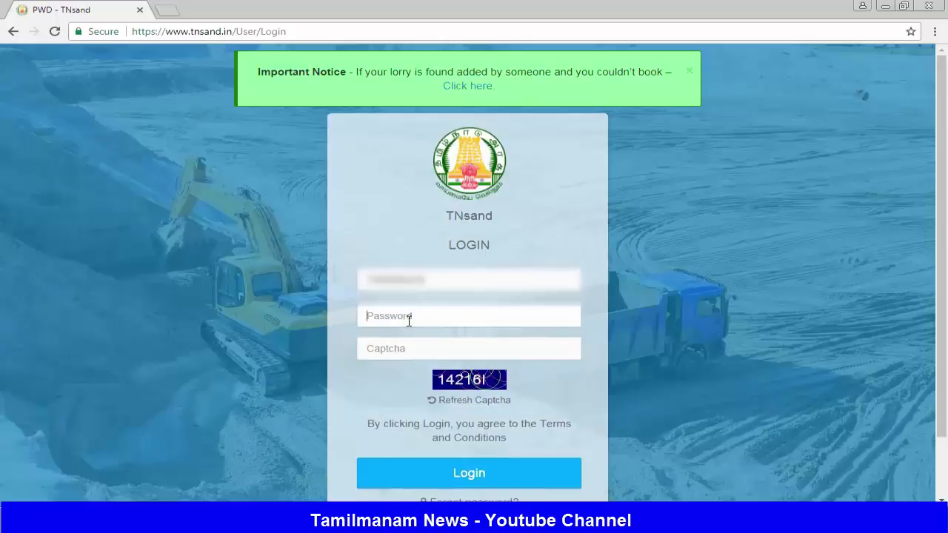
{"action": "type", "text": "•••••••••••"}
{"action": "key", "text": "Tab"}
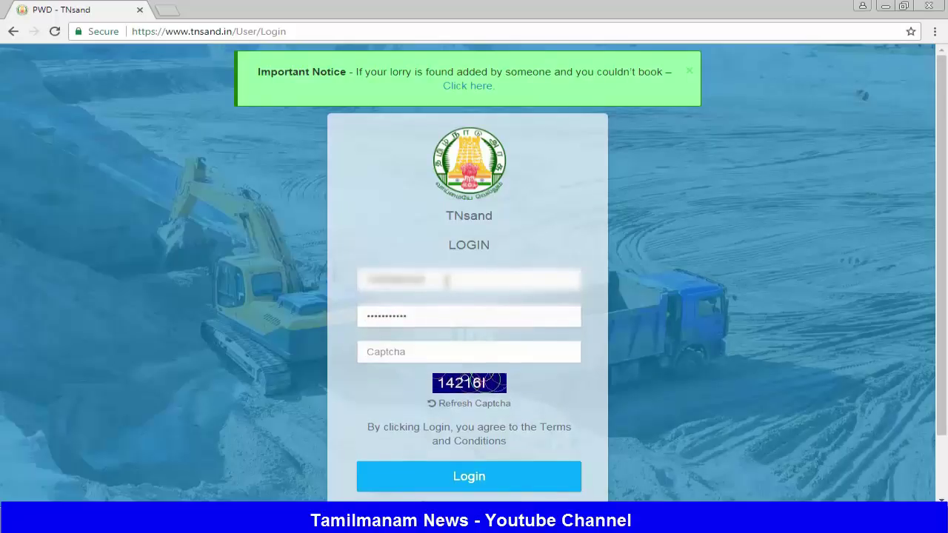
{"action": "type", "text": "142161"}
{"action": "scroll", "coordinate": [504, 391], "scroll_direction": "down", "scroll_amount": 1}
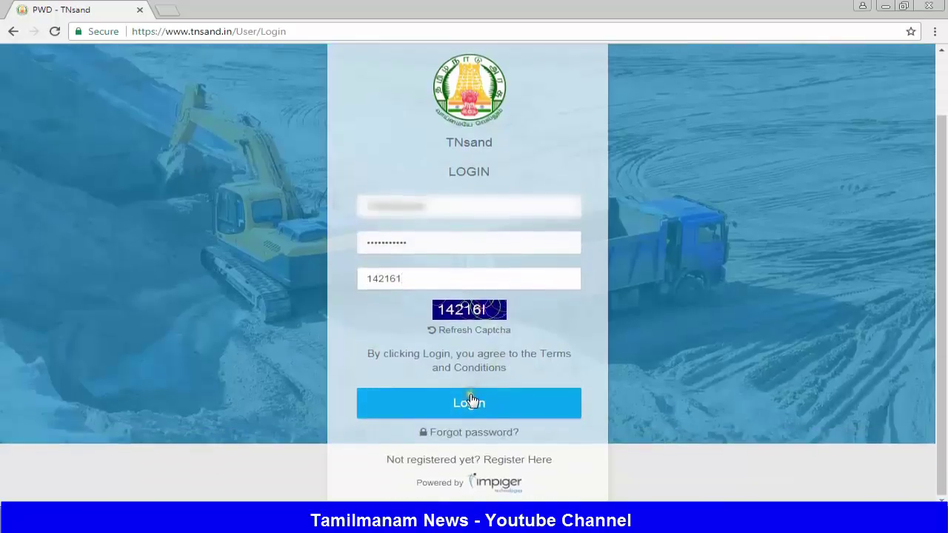
{"action": "left_click", "coordinate": [471, 400]}
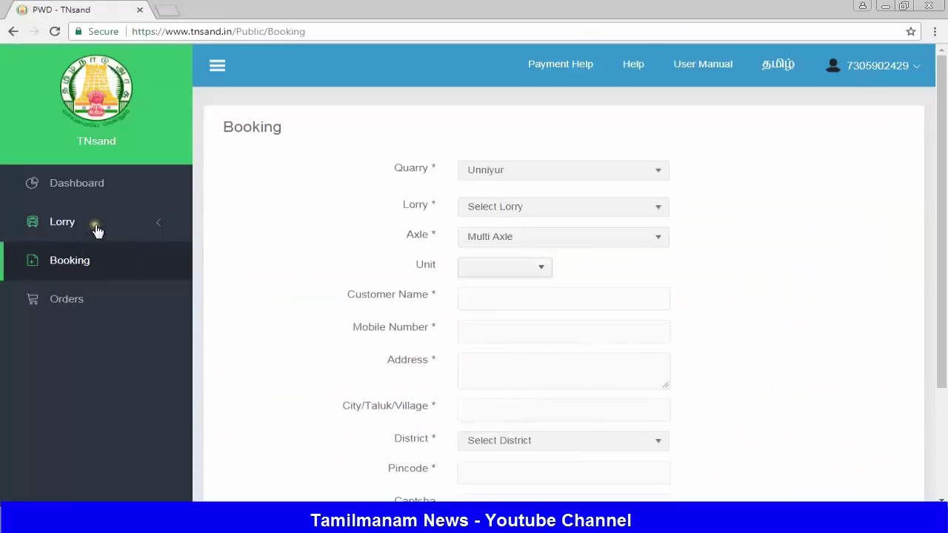
Step: Expand the Lorry section in the sidebar and open Add Lorry
{"action": "left_click", "coordinate": [95, 224]}
{"action": "left_click", "coordinate": [82, 283]}
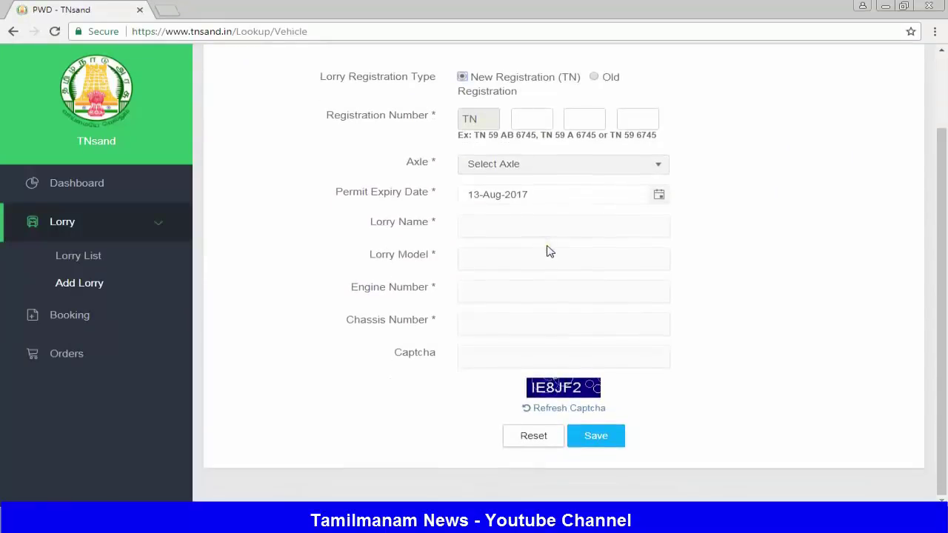
Step: Enter the lorry's registration number across its three boxes
{"action": "left_click", "coordinate": [529, 209]}
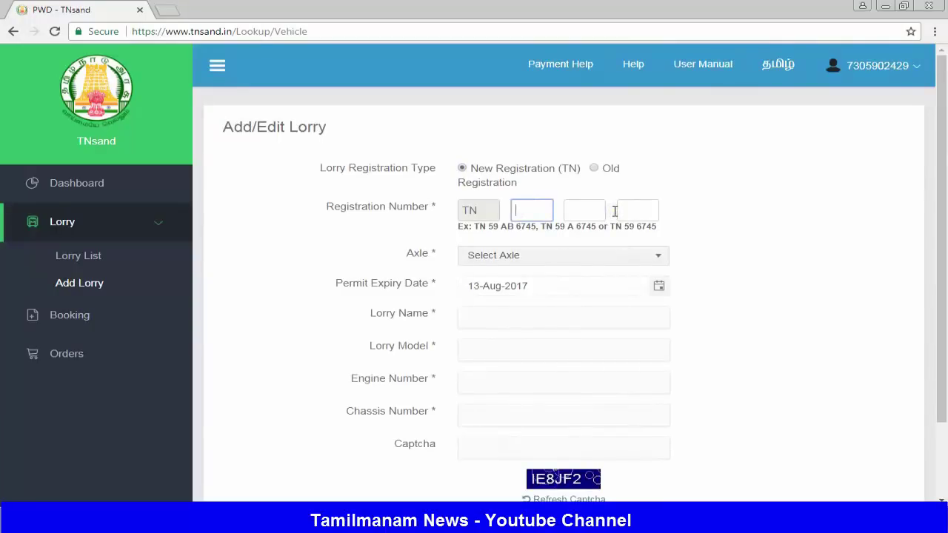
{"action": "type", "text": "28"}
{"action": "key", "text": "Tab"}
{"action": "type", "text": "AT"}
{"action": "key", "text": "Tab"}
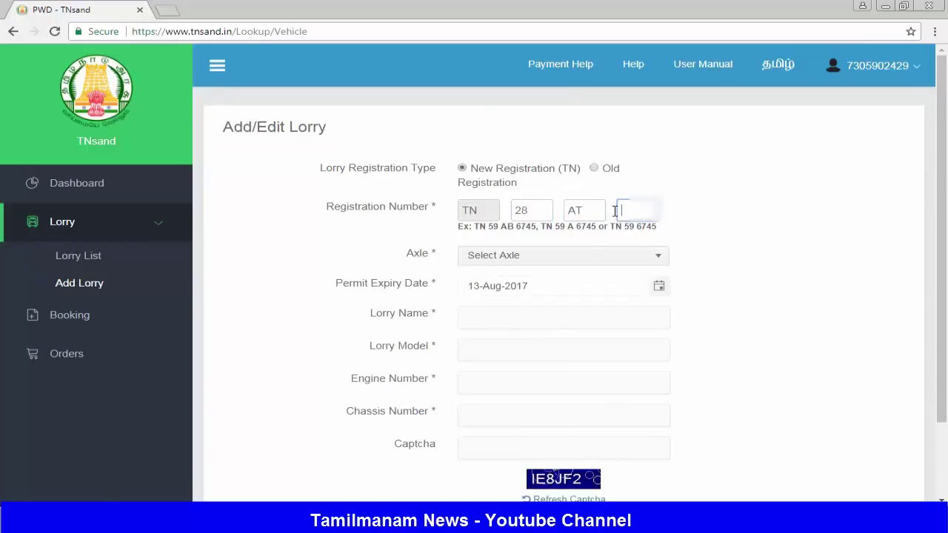
{"action": "type", "text": "8768"}
Step: Choose Multi Axle and set the permit expiry date to 03-May-2018
{"action": "left_click", "coordinate": [585, 256]}
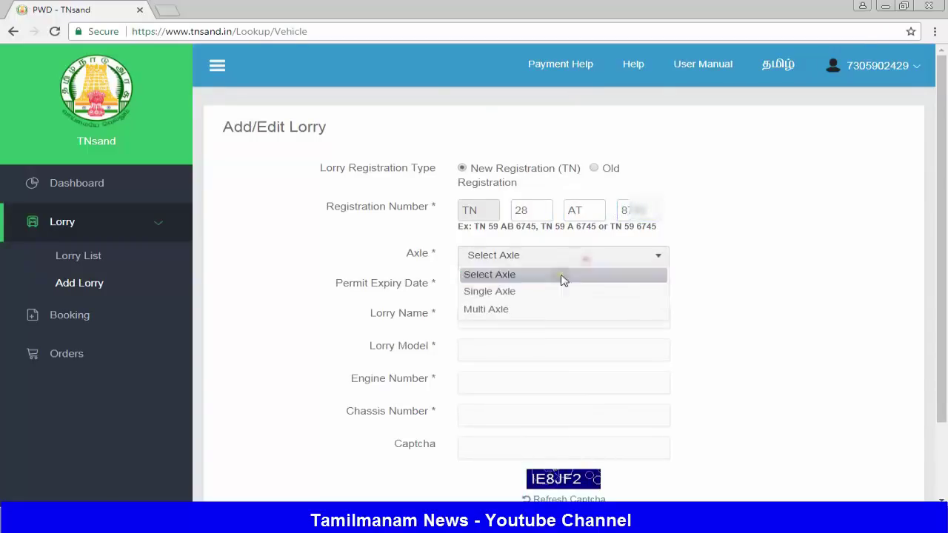
{"action": "left_click", "coordinate": [523, 311]}
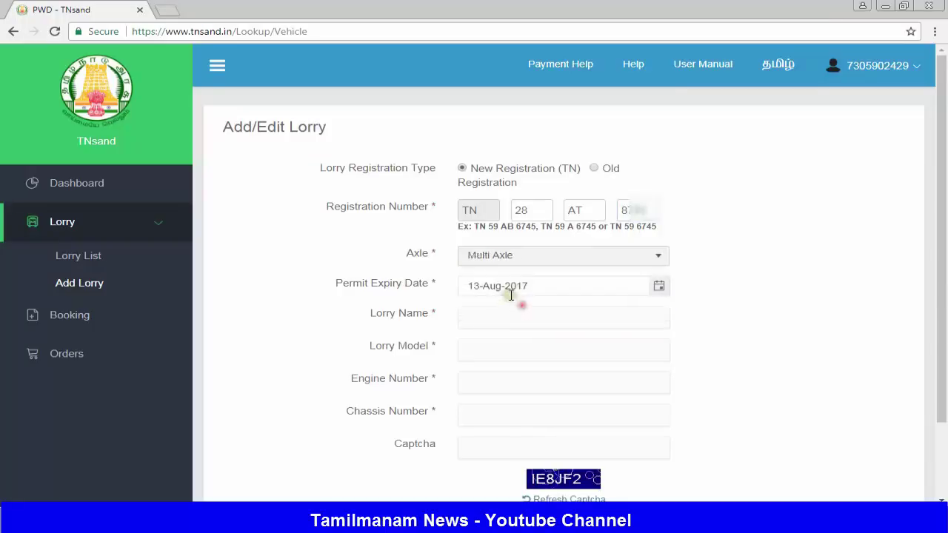
{"action": "left_click", "coordinate": [659, 289]}
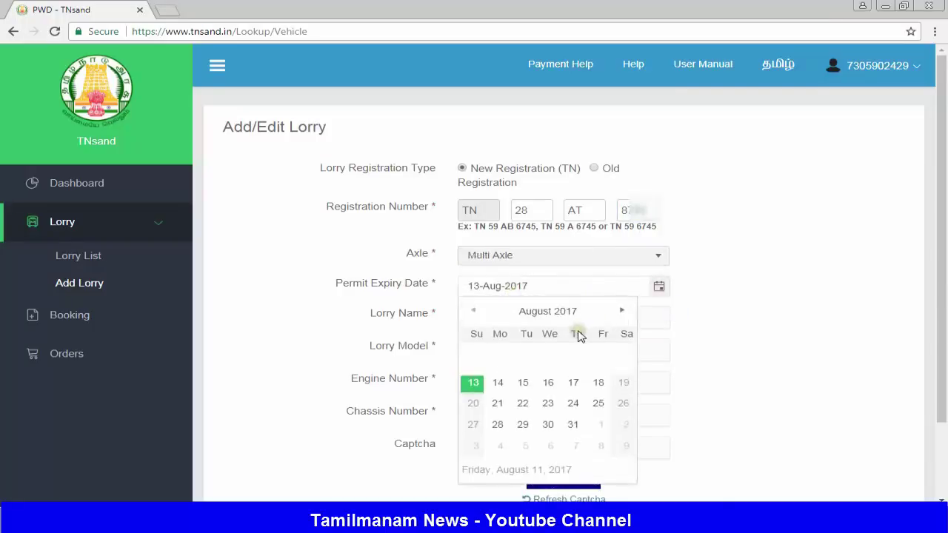
{"action": "left_click", "coordinate": [540, 320]}
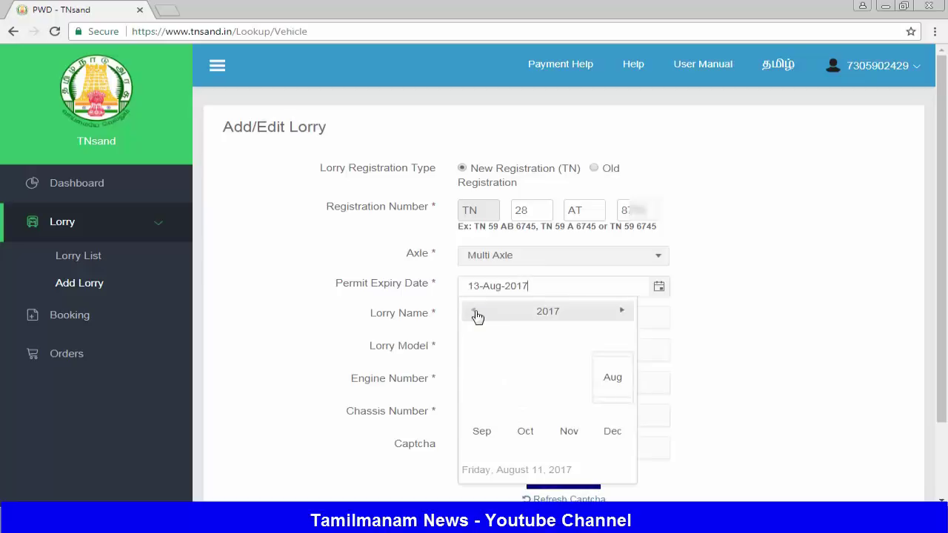
{"action": "left_click", "coordinate": [621, 311]}
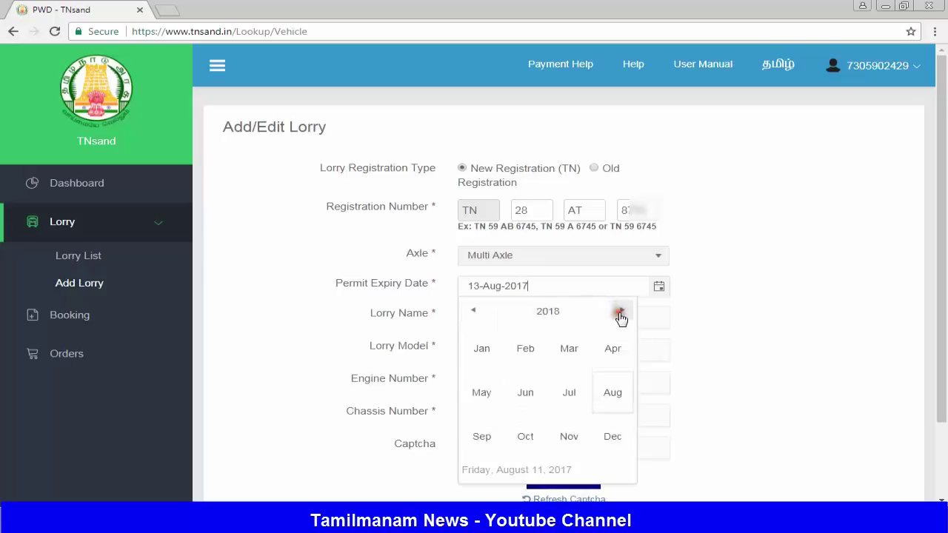
{"action": "left_click", "coordinate": [480, 392]}
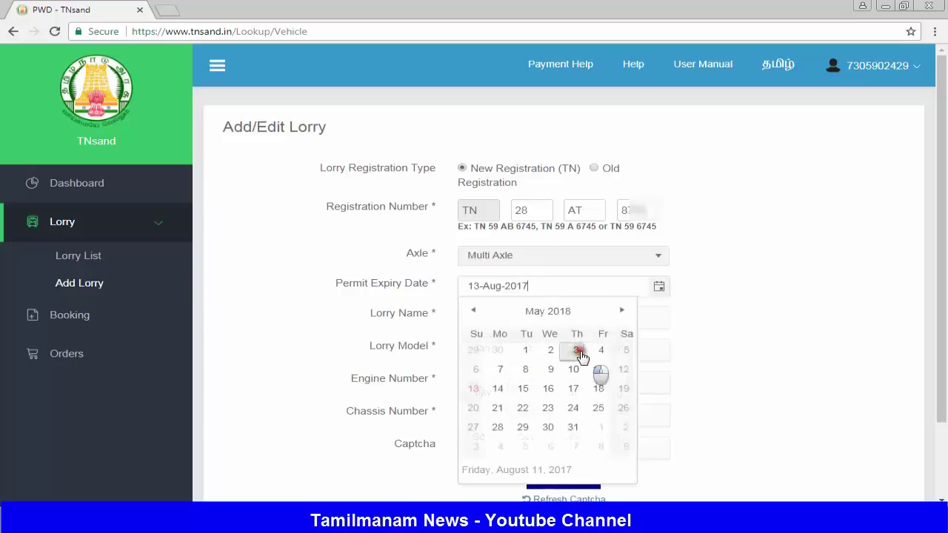
{"action": "left_click", "coordinate": [576, 349]}
{"action": "left_click", "coordinate": [489, 318]}
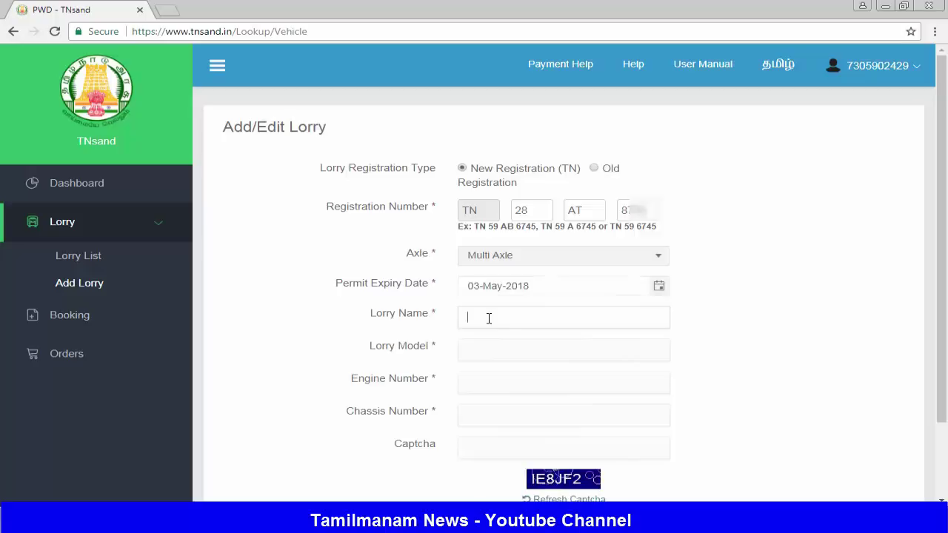
Step: Enter lorry name SRI NAVALADIYAN and lorry model 2003
{"action": "type", "text": "SRI NAVALADIYAN"}
{"action": "key", "text": "Tab"}
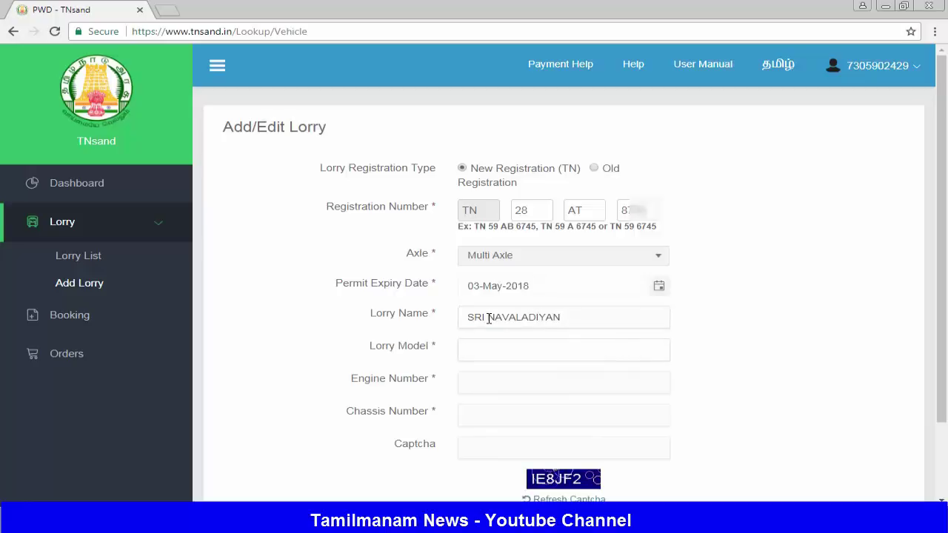
{"action": "type", "text": "20"}
{"action": "key", "text": "BackSpace"}
{"action": "key", "text": "BackSpace"}
{"action": "type", "text": "2003 -ma"}
{"action": "key", "text": "BackSpace"}
{"action": "key", "text": "BackSpace"}
{"action": "type", "text": "Multi a"}
{"action": "type", "text": "xil"}
{"action": "key", "text": "BackSpace"}
{"action": "key", "text": "BackSpace"}
{"action": "type", "text": "le"}
{"action": "key", "text": "BackSpace"}
{"action": "key", "text": "BackSpace"}
{"action": "key", "text": "BackSpace"}
{"action": "key", "text": "BackSpace"}
{"action": "key", "text": "BackSpace"}
{"action": "key", "text": "BackSpace"}
{"action": "key", "text": "BackSpace"}
{"action": "key", "text": "BackSpace"}
{"action": "key", "text": "BackSpace"}
{"action": "key", "text": "BackSpace"}
{"action": "key", "text": "BackSpace"}
{"action": "key", "text": "BackSpace"}
{"action": "key", "text": "BackSpace"}
{"action": "key", "text": "Tab"}
{"action": "type", "text": "2003123"}
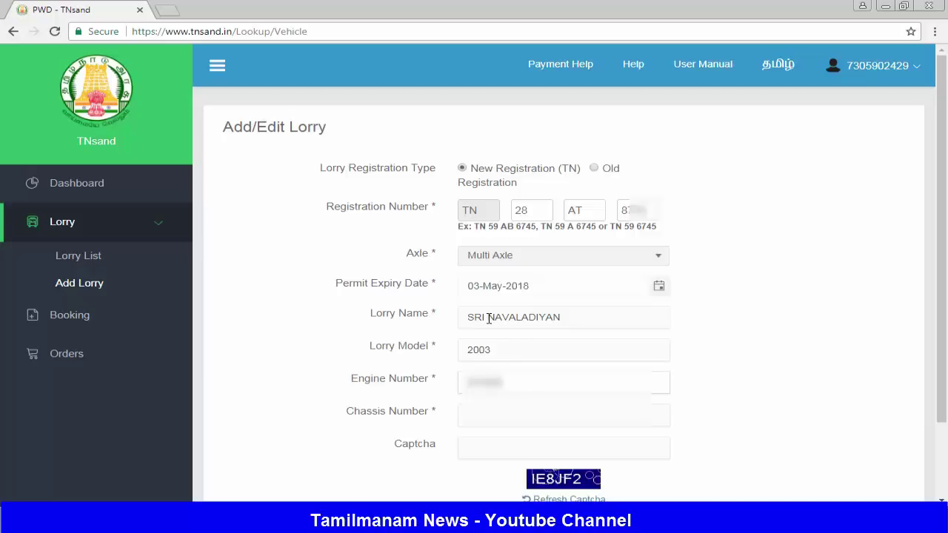
{"action": "type", "text": "4567"}
{"action": "key", "text": "Tab"}
{"action": "type", "text": "123"}
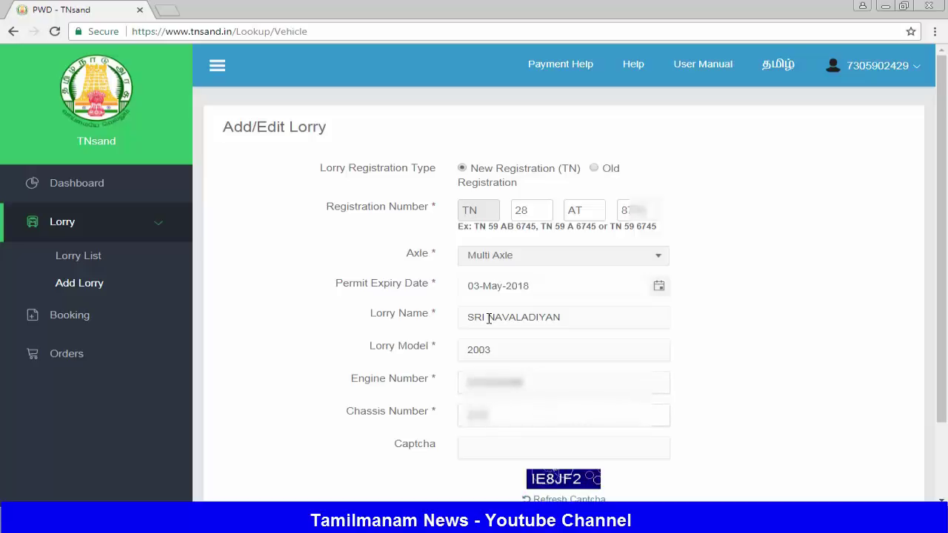
{"action": "type", "text": "4567890"}
{"action": "key", "text": "Tab"}
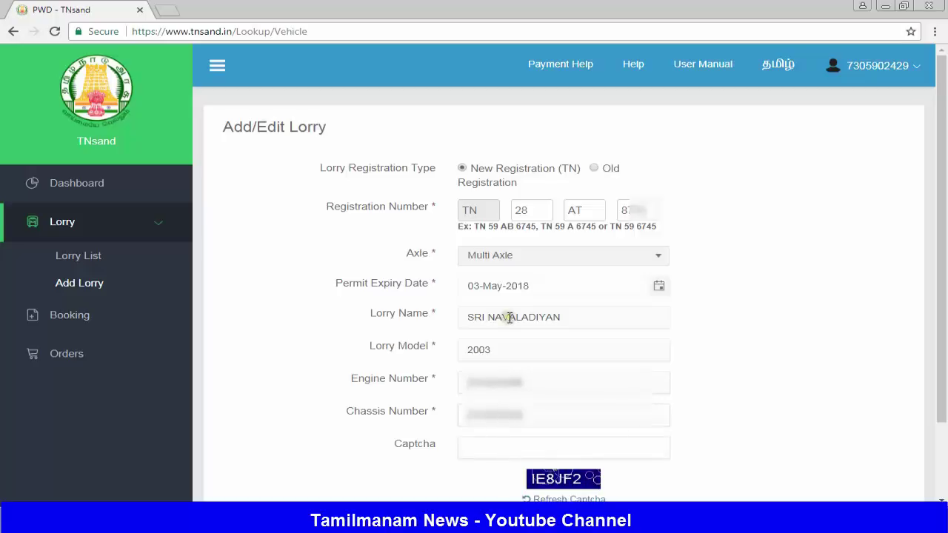
{"action": "scroll", "coordinate": [491, 326], "scroll_direction": "down", "scroll_amount": 2}
{"action": "type", "text": "I"}
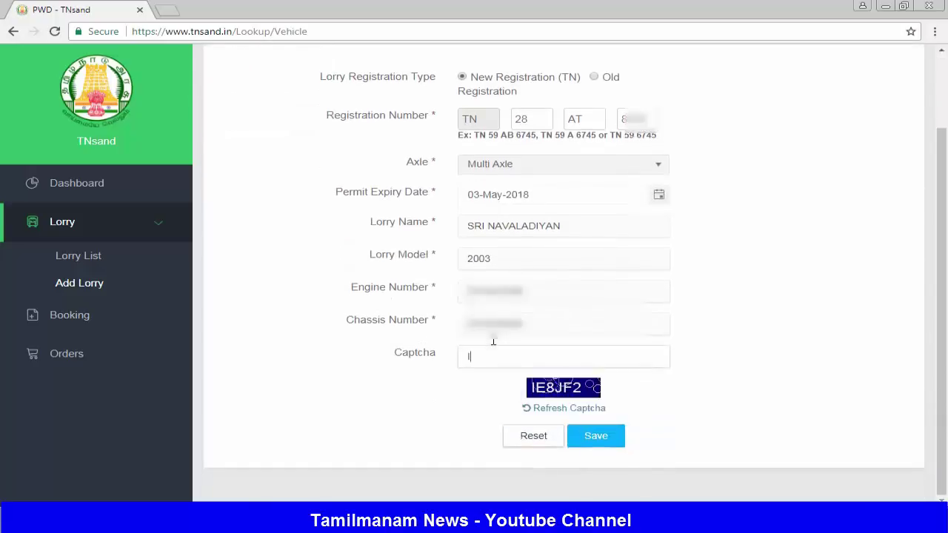
{"action": "type", "text": "E8JF2"}
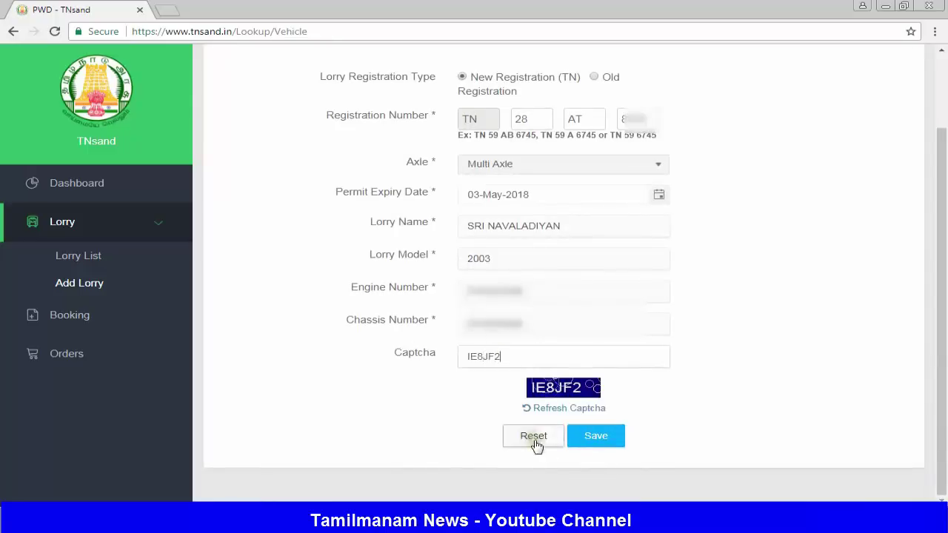
Step: Save the lorry and print its QR-coded Lorry Details slip
{"action": "left_click", "coordinate": [593, 441]}
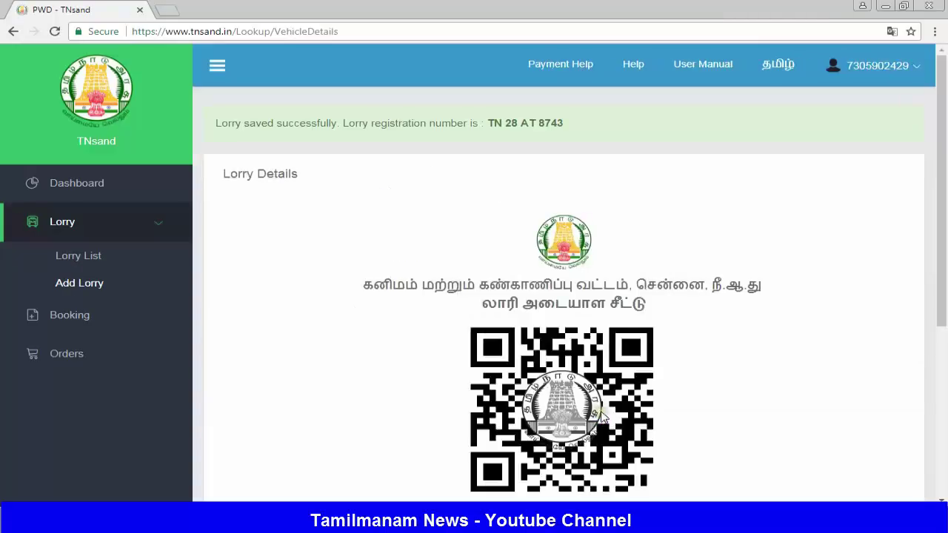
{"action": "scroll", "coordinate": [585, 408], "scroll_direction": "down", "scroll_amount": 4}
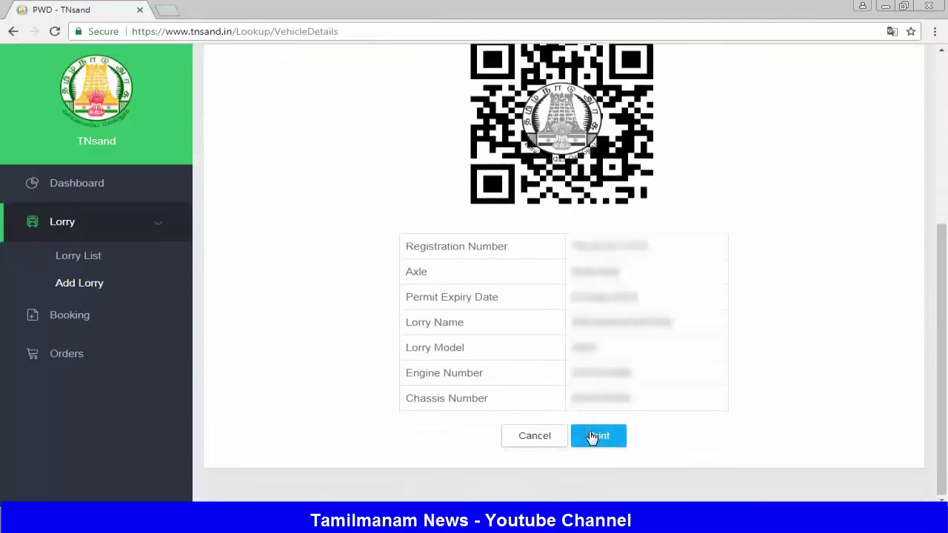
{"action": "left_click", "coordinate": [592, 437]}
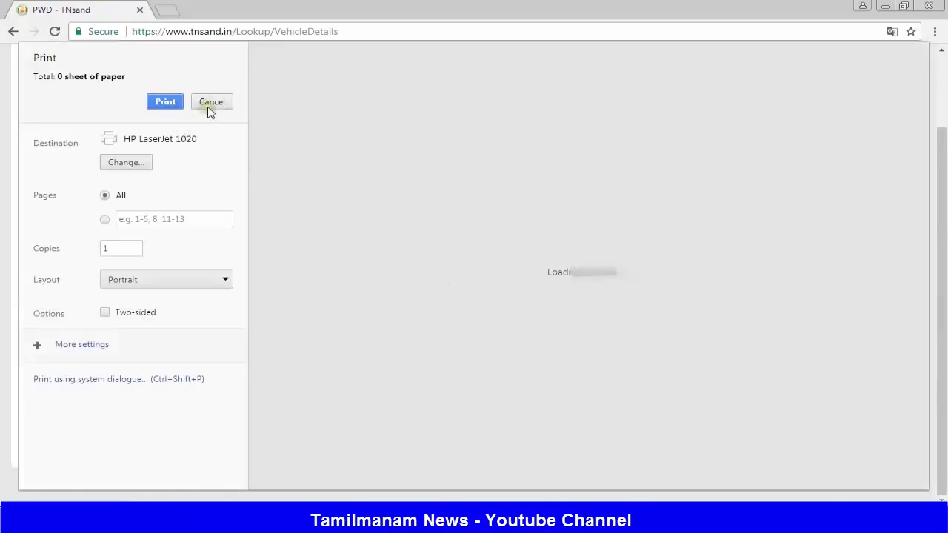
{"action": "left_click", "coordinate": [165, 102]}
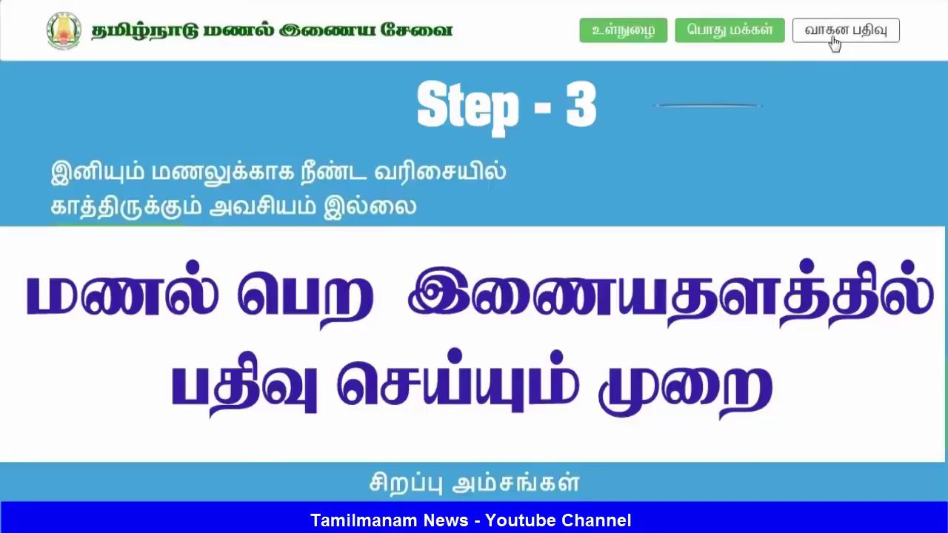
Step: Open the Booking form from the left sidebar
{"action": "scroll", "coordinate": [540, 429], "scroll_direction": "down", "scroll_amount": 2}
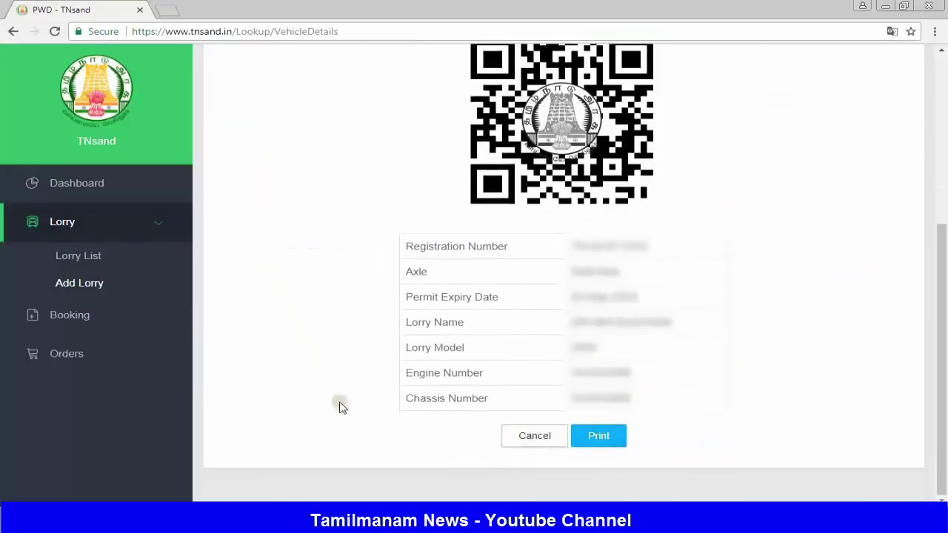
{"action": "left_click", "coordinate": [59, 316]}
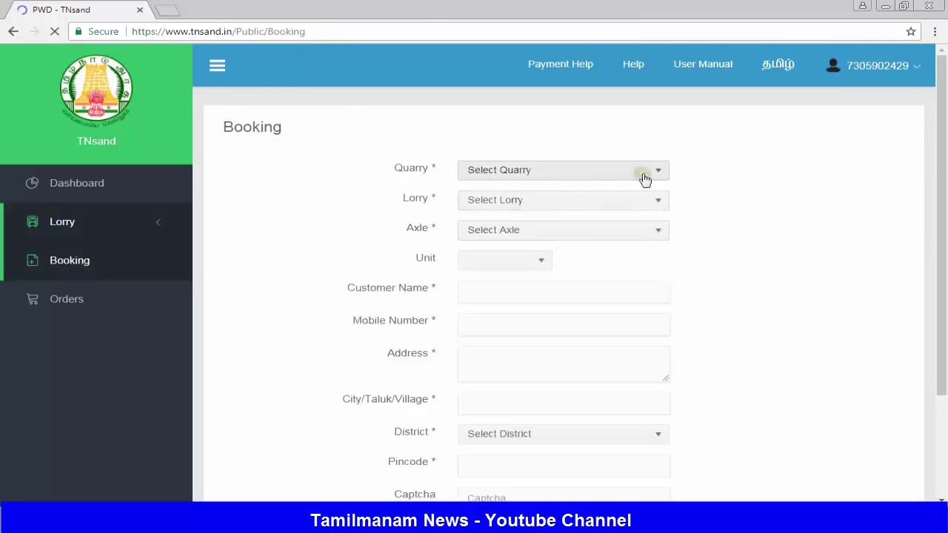
Step: Choose Unniyur quarry, the registered lorry, and 3 units (8.49 cubic metres, Rs 1620)
{"action": "left_click", "coordinate": [659, 176]}
{"action": "left_click_drag", "start_coordinate": [660, 233], "coordinate": [659, 279]}
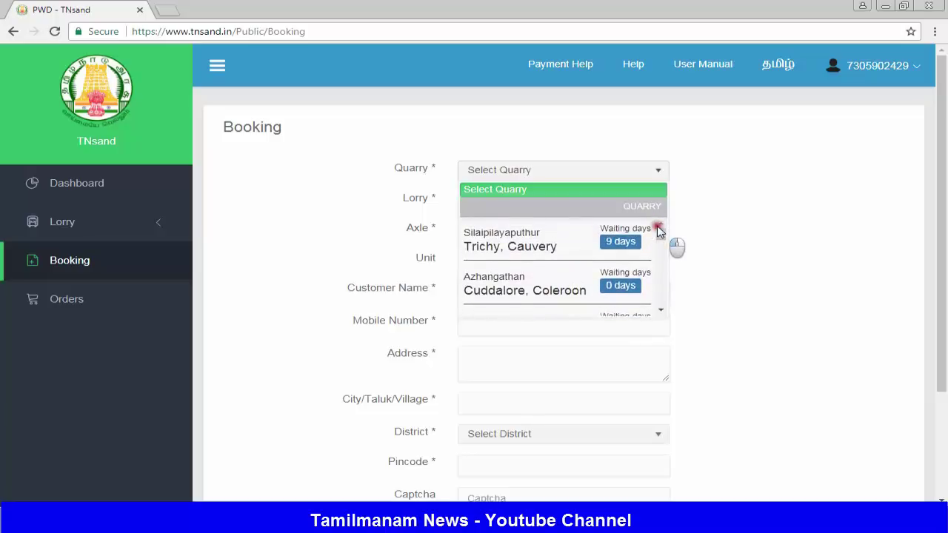
{"action": "left_click_drag", "start_coordinate": [661, 313], "coordinate": [660, 311]}
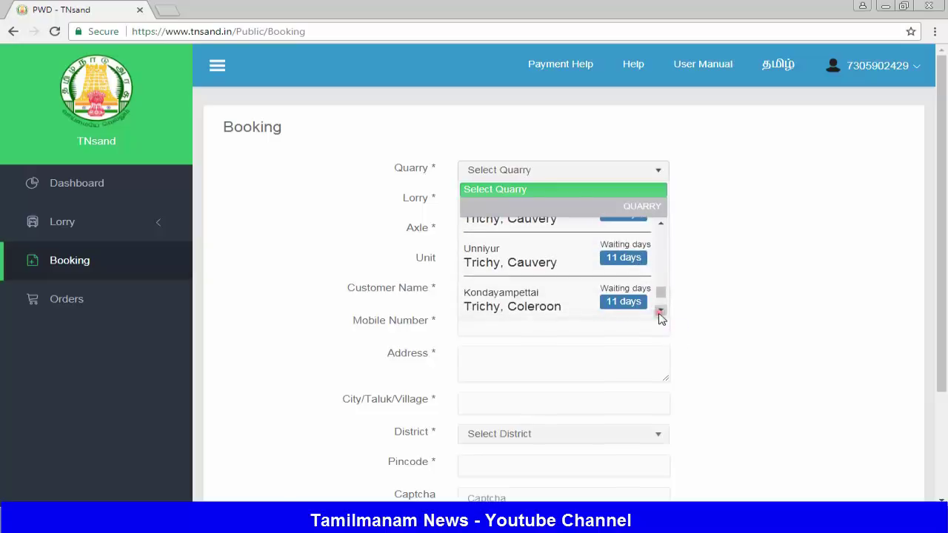
{"action": "left_click", "coordinate": [571, 261]}
{"action": "left_click", "coordinate": [558, 204]}
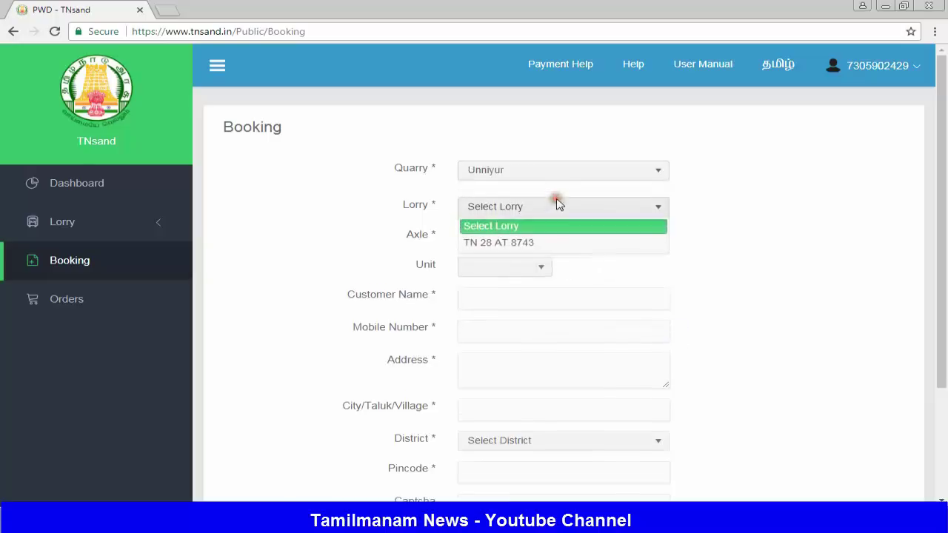
{"action": "left_click", "coordinate": [530, 242]}
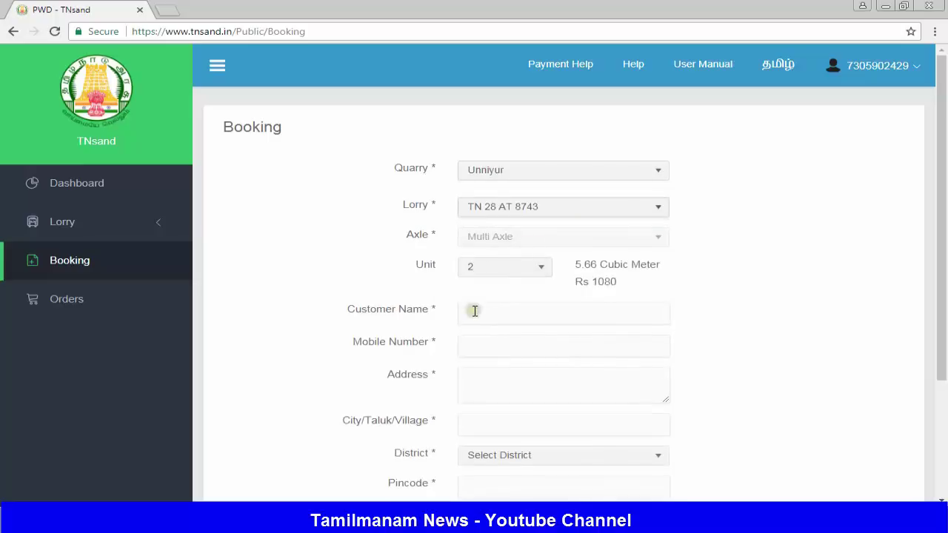
{"action": "left_click", "coordinate": [500, 312]}
{"action": "left_click", "coordinate": [504, 320]}
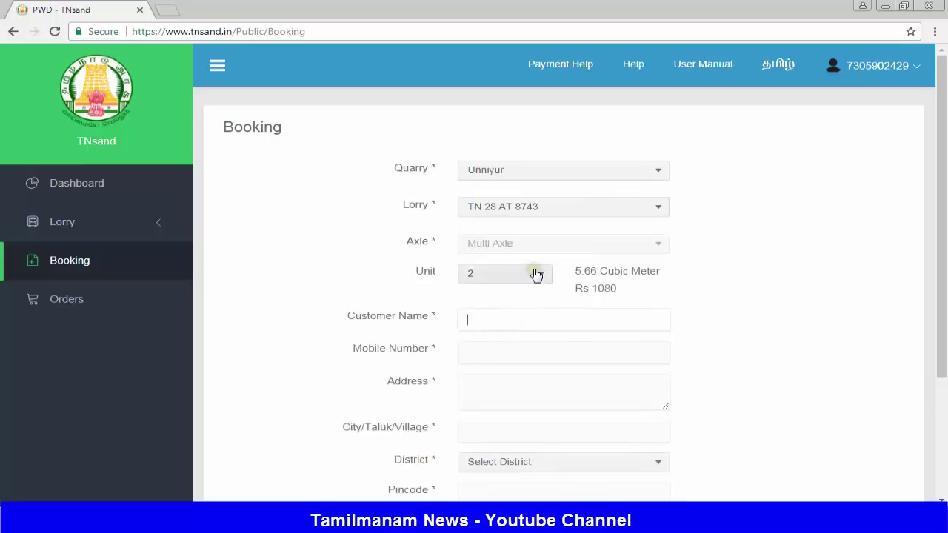
{"action": "left_click", "coordinate": [537, 274]}
{"action": "left_click", "coordinate": [499, 317]}
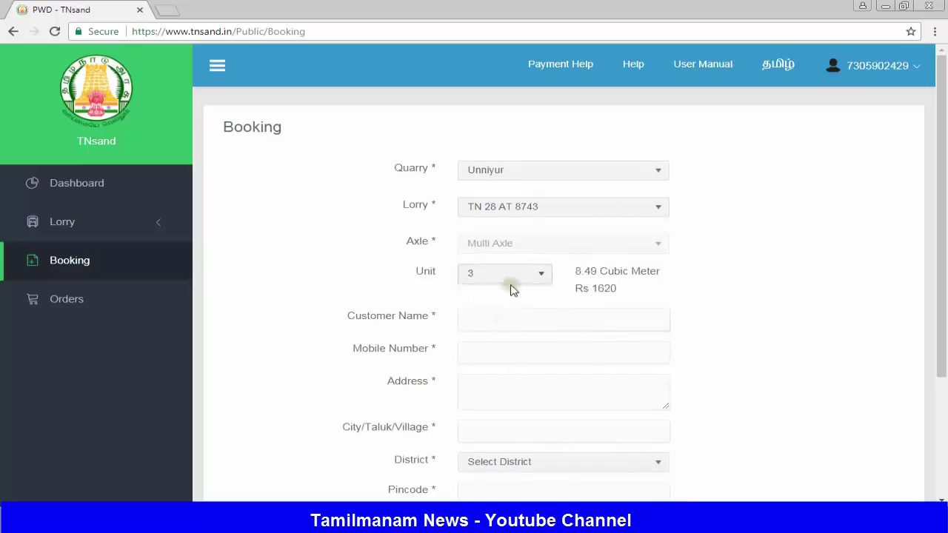
Step: Fill in the customer's name and saved contact details, with Namakkal as district
{"action": "left_click", "coordinate": [503, 321]}
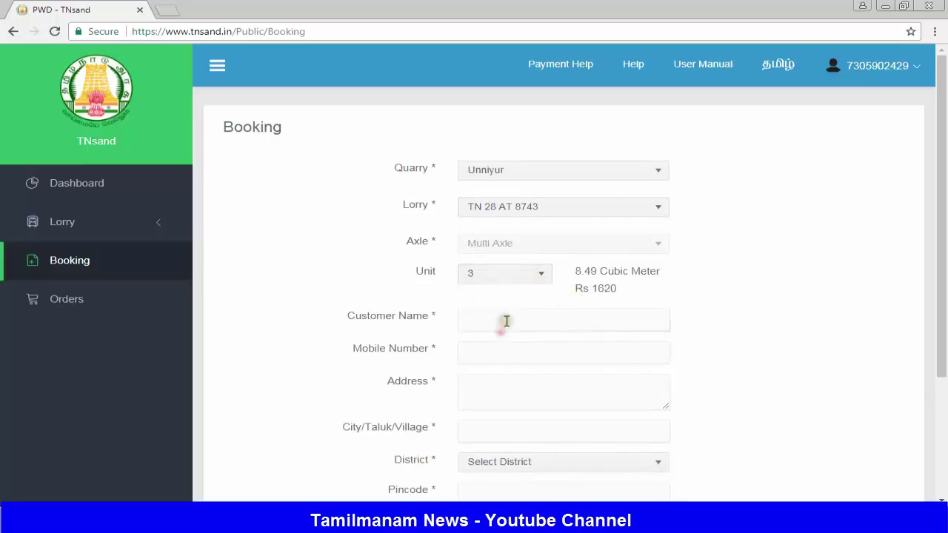
{"action": "scroll", "coordinate": [645, 370], "scroll_direction": "down", "scroll_amount": 2}
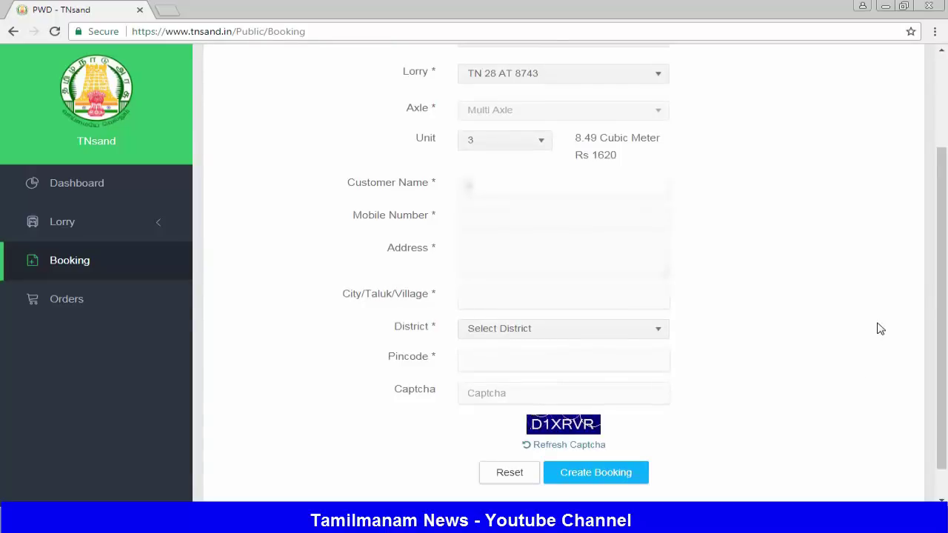
{"action": "type", "text": "s"}
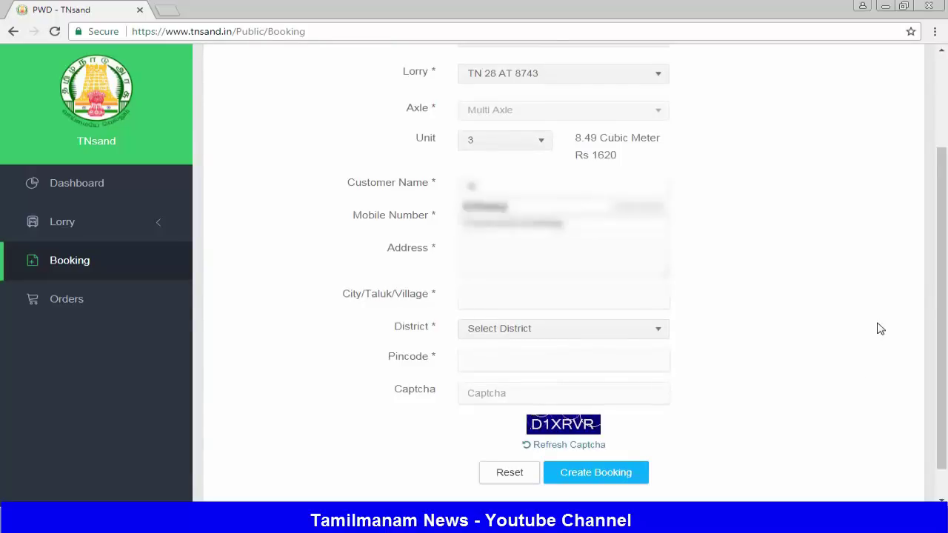
{"action": "type", "text": "akthivel"}
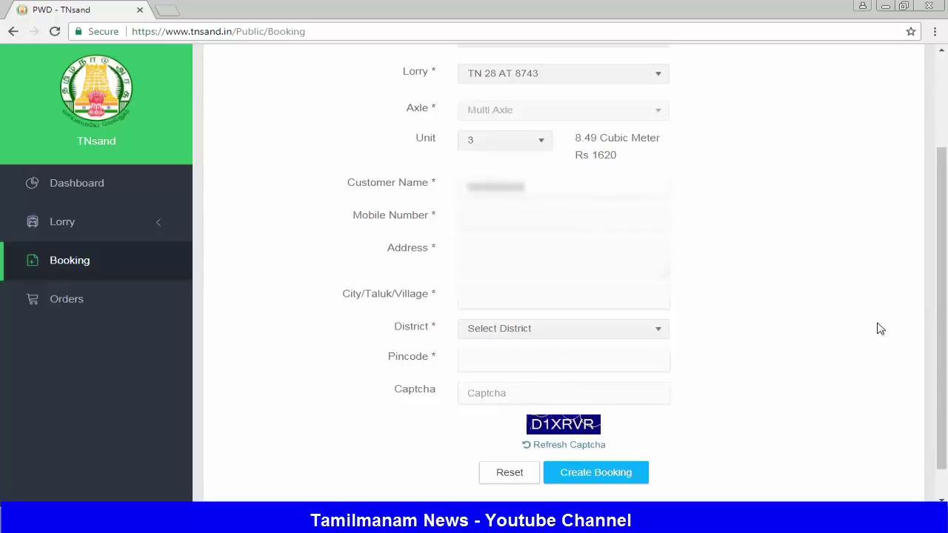
{"action": "key", "text": "Tab"}
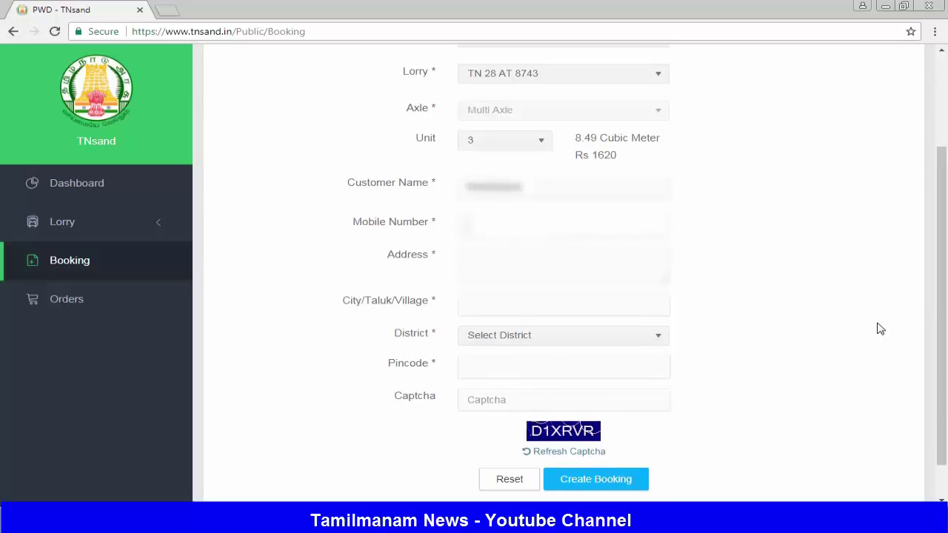
{"action": "type", "text": "9"}
{"action": "key", "text": "Down"}
{"action": "key", "text": "Return"}
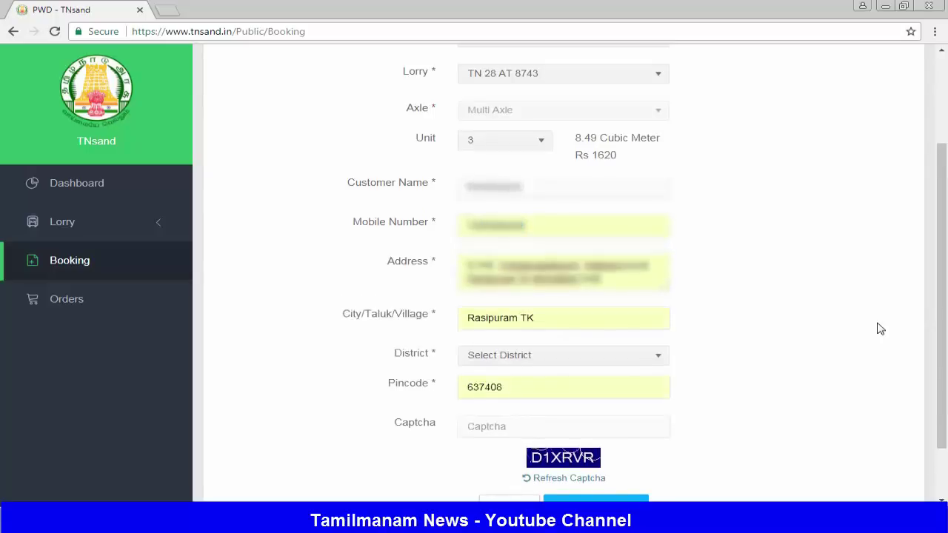
{"action": "left_click", "coordinate": [604, 360]}
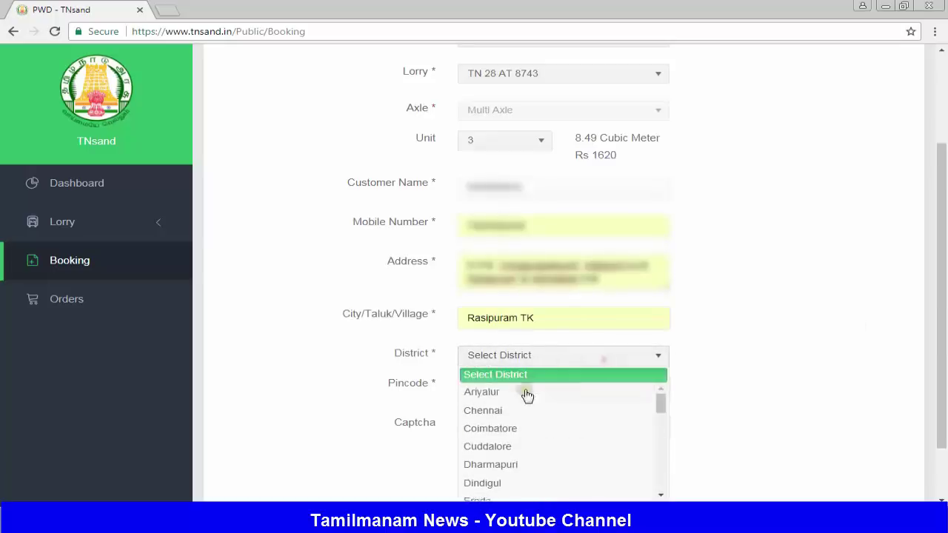
{"action": "key", "text": "n"}
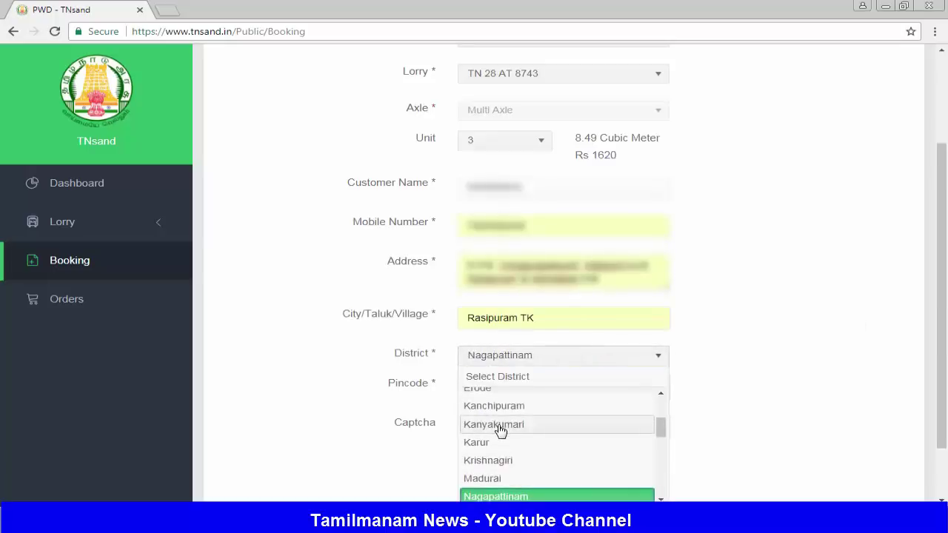
{"action": "key", "text": "n"}
{"action": "scroll", "coordinate": [474, 489], "scroll_direction": "down", "scroll_amount": 2}
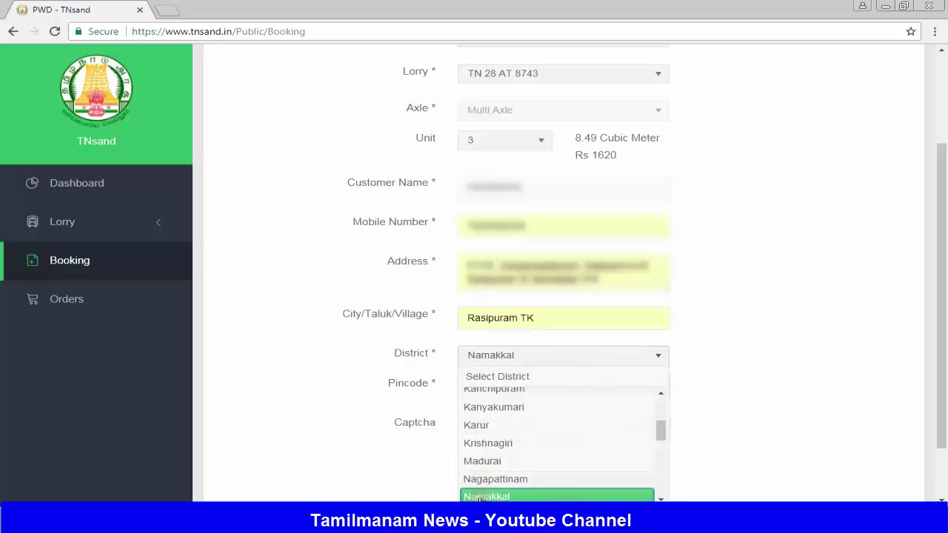
{"action": "left_click", "coordinate": [489, 457]}
Step: Enter the booking captcha and submit with Create Booking
{"action": "scroll", "coordinate": [511, 400], "scroll_direction": "down", "scroll_amount": 1}
{"action": "left_click", "coordinate": [509, 358]}
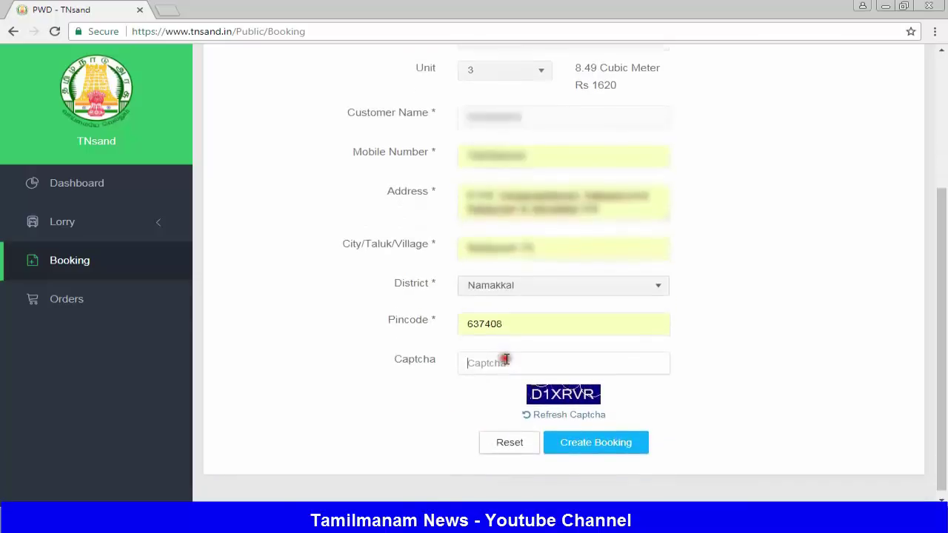
{"action": "type", "text": "d"}
{"action": "key", "text": "BackSpace"}
{"action": "type", "text": "D1XRVR"}
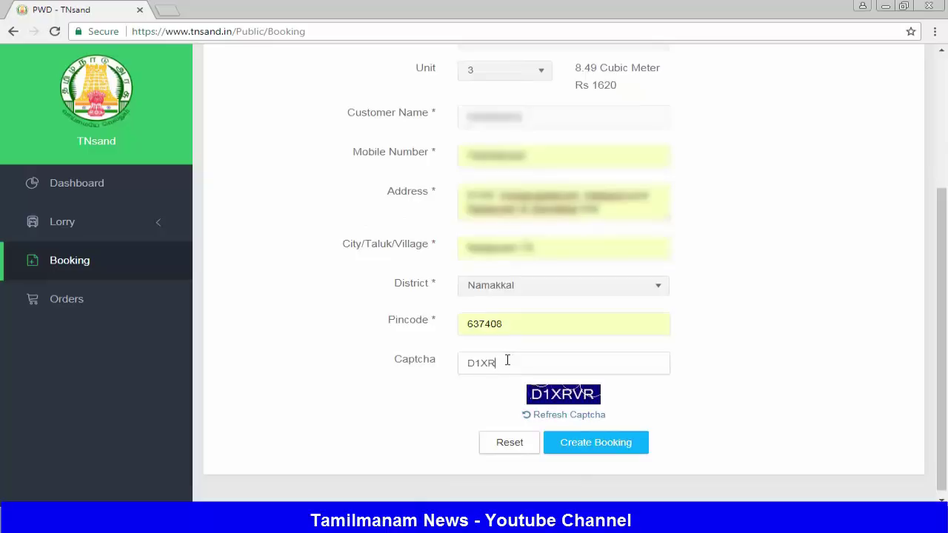
{"action": "left_click", "coordinate": [585, 444]}
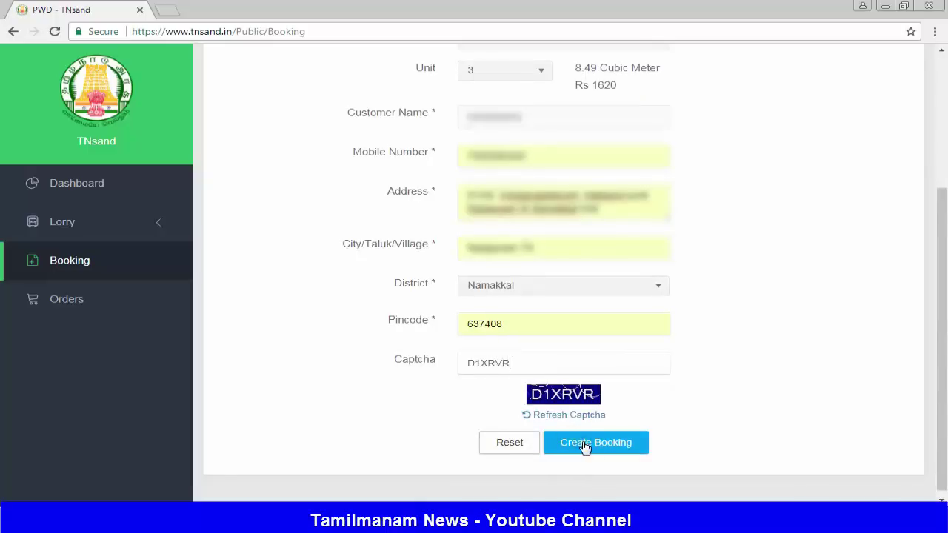
{"action": "left_click", "coordinate": [585, 445]}
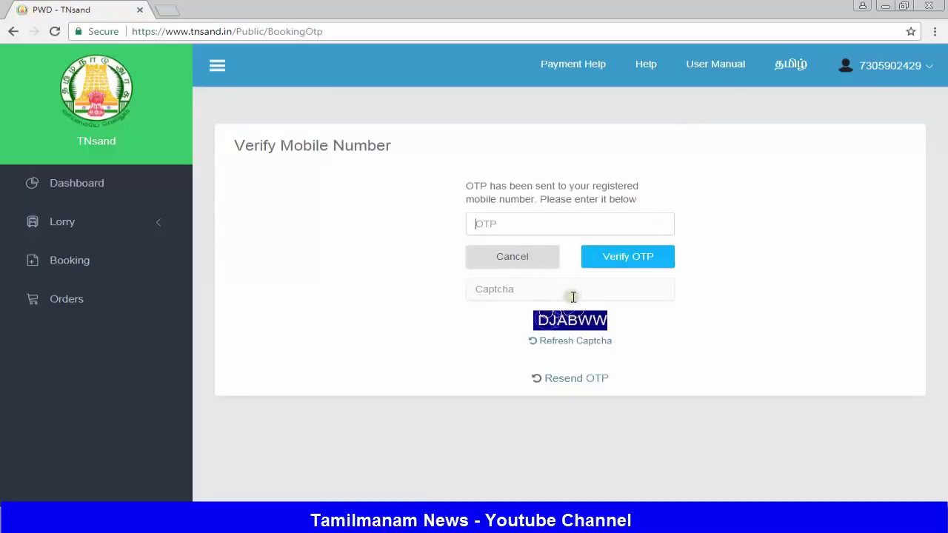
Step: Enter the captcha and the received OTP, then verify the mobile number
{"action": "left_click", "coordinate": [481, 288]}
{"action": "type", "text": "K"}
{"action": "key", "text": "BackSpace"}
{"action": "type", "text": "K"}
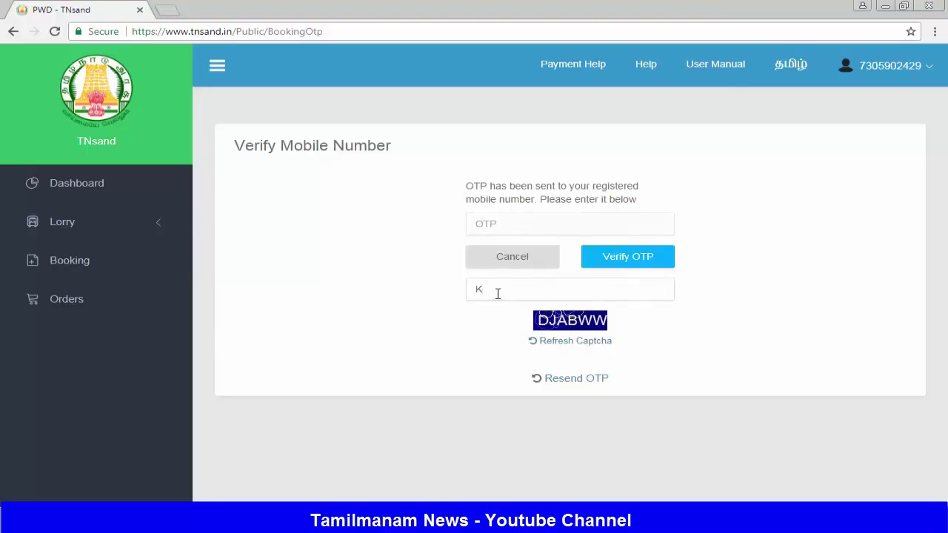
{"action": "key", "text": "BackSpace"}
{"action": "type", "text": "DJABWW"}
{"action": "left_click", "coordinate": [499, 224]}
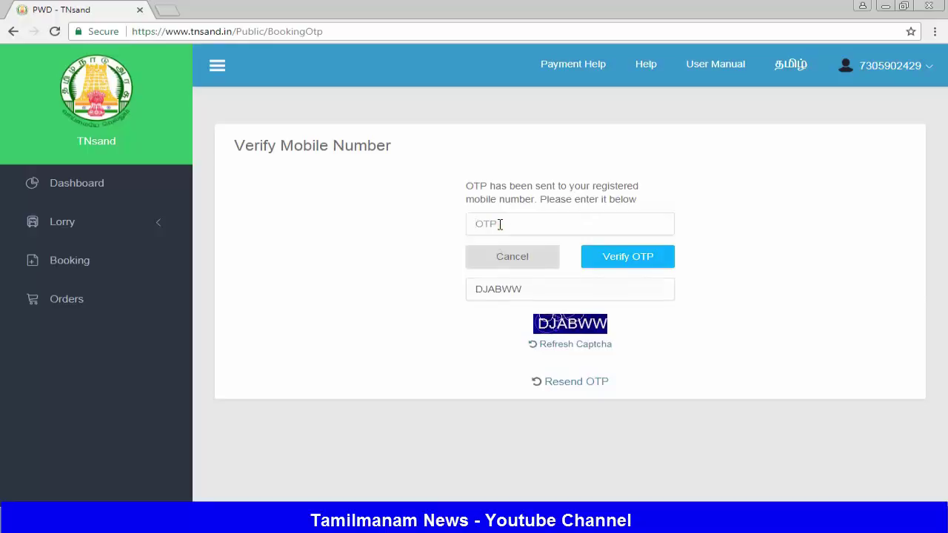
{"action": "left_click", "coordinate": [634, 260]}
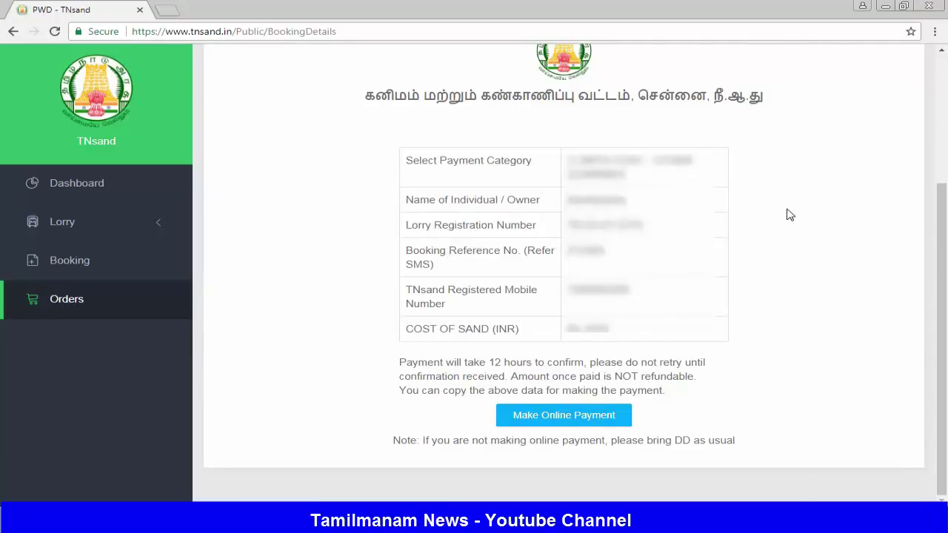
Step: Log out through the phone-number account menu in the header
{"action": "scroll", "coordinate": [689, 281], "scroll_direction": "up", "scroll_amount": 3}
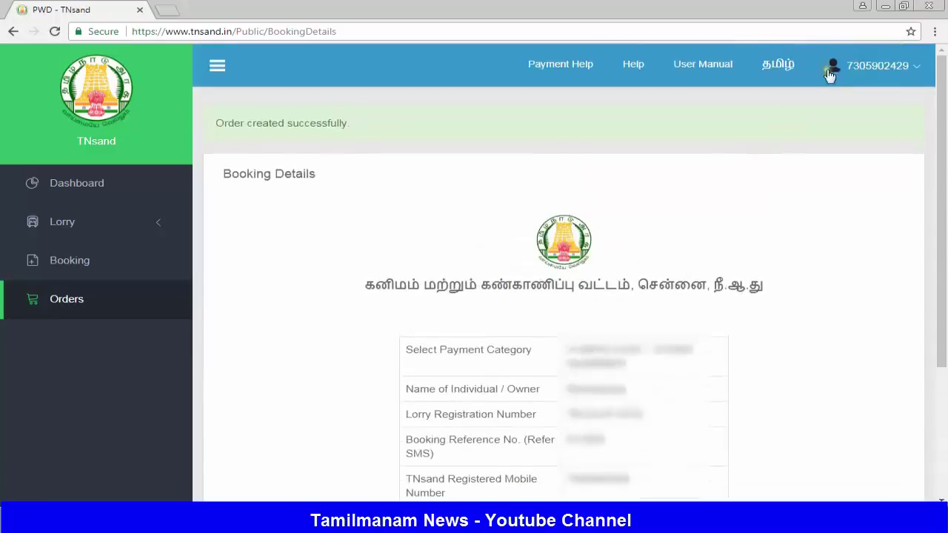
{"action": "left_click", "coordinate": [914, 72]}
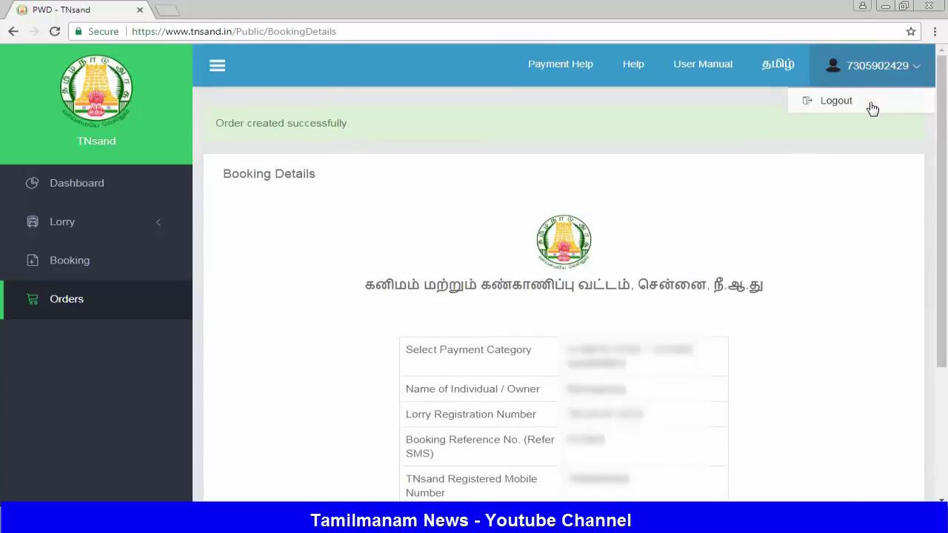
{"action": "left_click", "coordinate": [873, 108]}
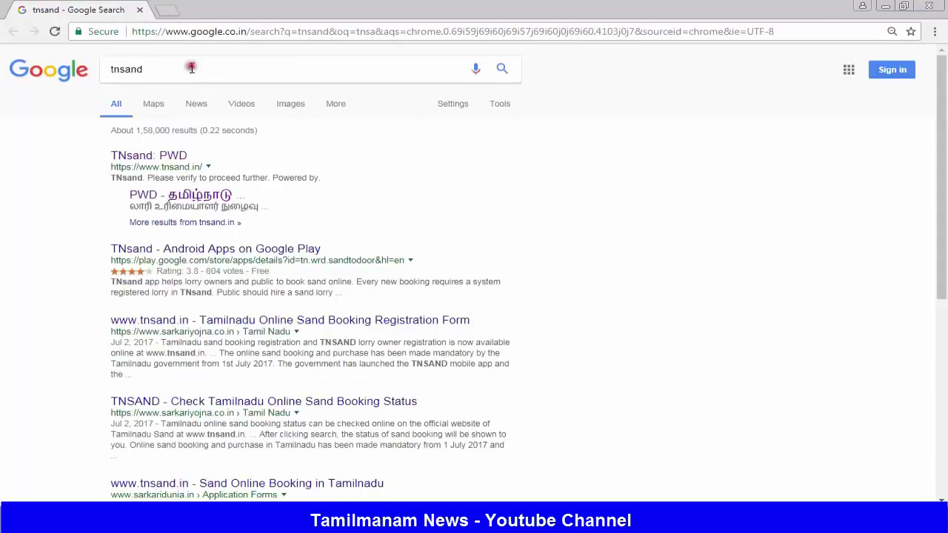
Step: Search Google for tnsand in a new window and reach the TNsand login page
{"action": "left_click", "coordinate": [151, 155]}
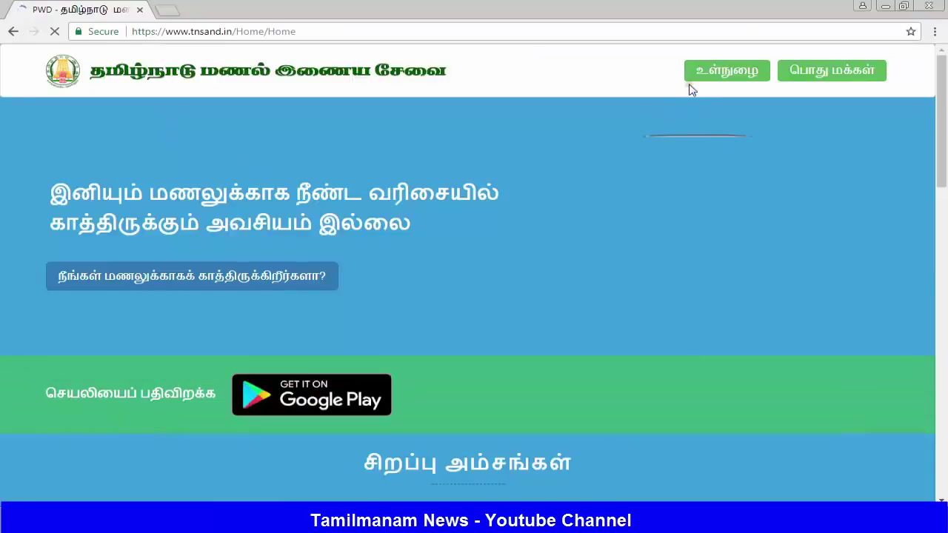
{"action": "key", "text": "ctrl+n"}
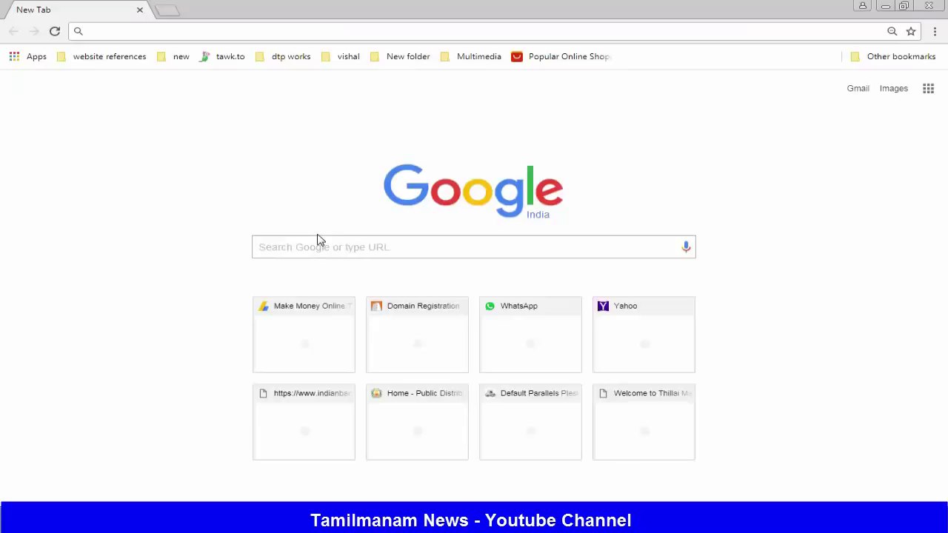
{"action": "left_click", "coordinate": [293, 246]}
{"action": "type", "text": "tnsan"}
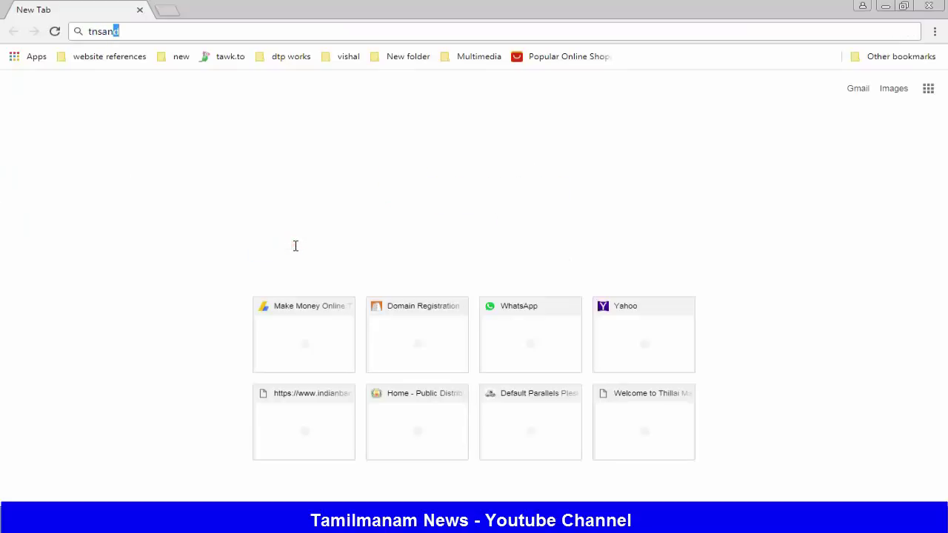
{"action": "key", "text": "Return"}
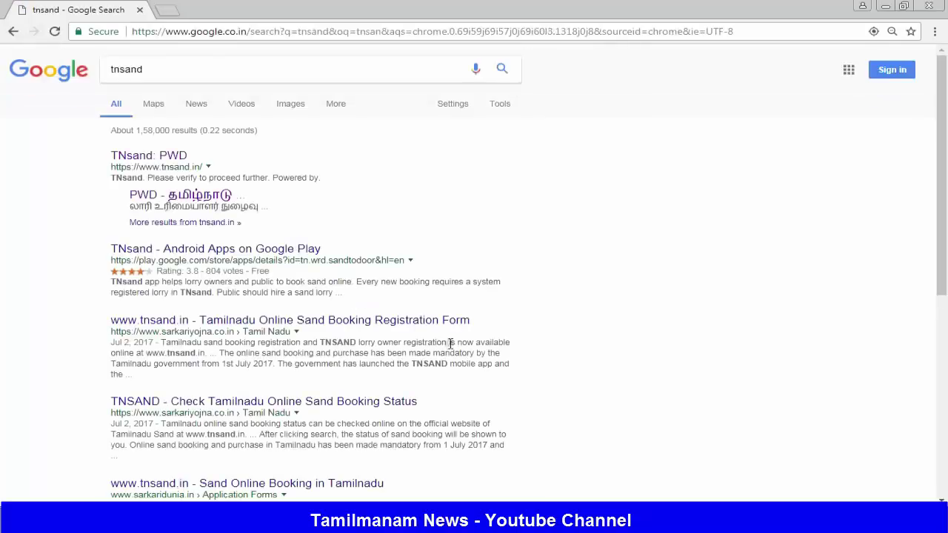
{"action": "left_click", "coordinate": [162, 156]}
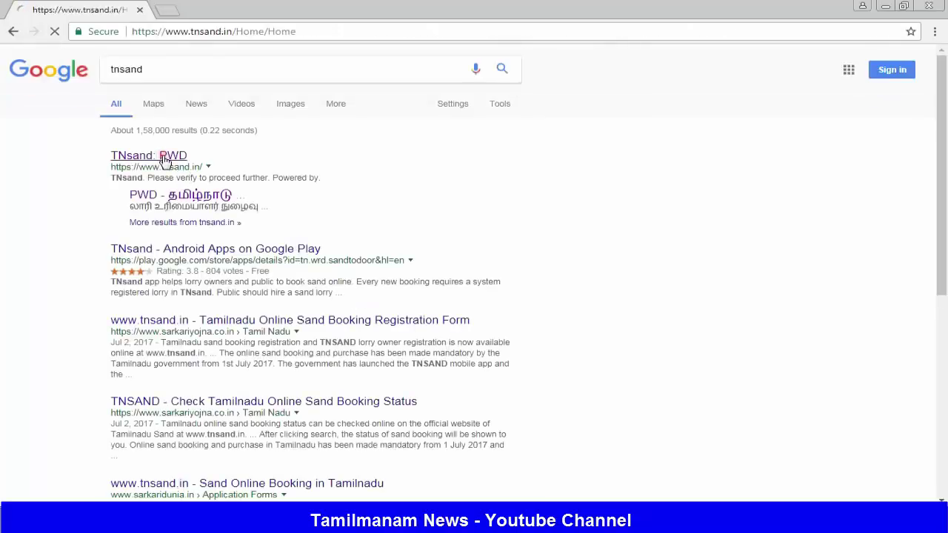
{"action": "left_click", "coordinate": [727, 75]}
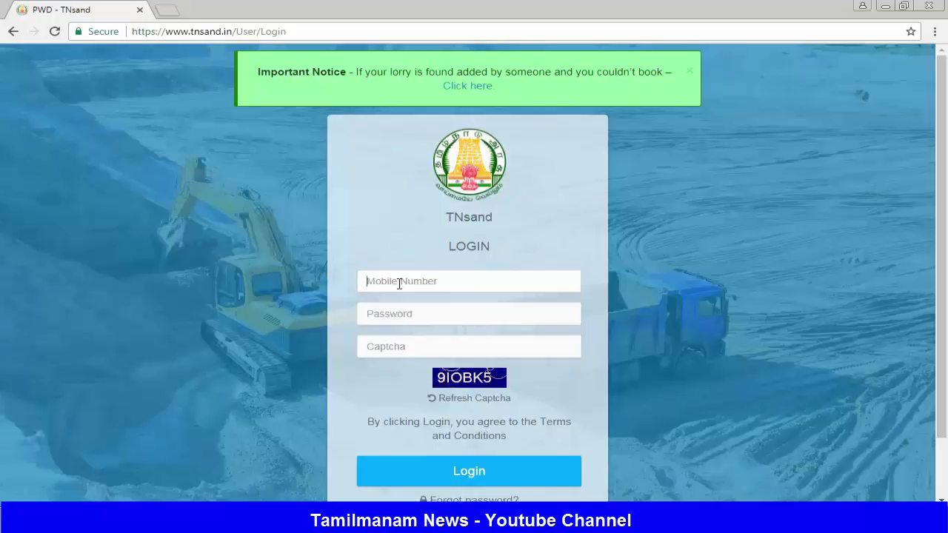
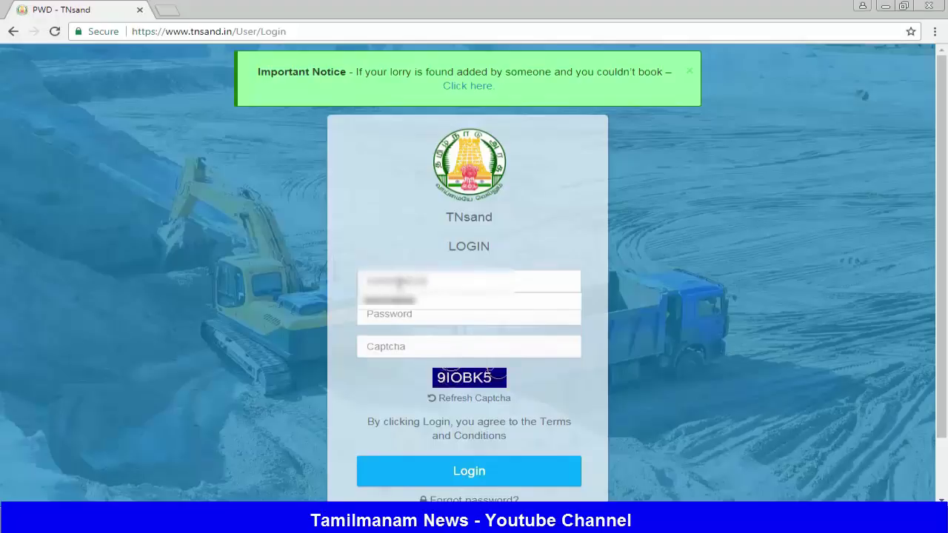
Step: Log in with the saved mobile number, the account password and the captcha to reach the Dashboard
{"action": "left_click", "coordinate": [425, 300]}
{"action": "left_click", "coordinate": [409, 319]}
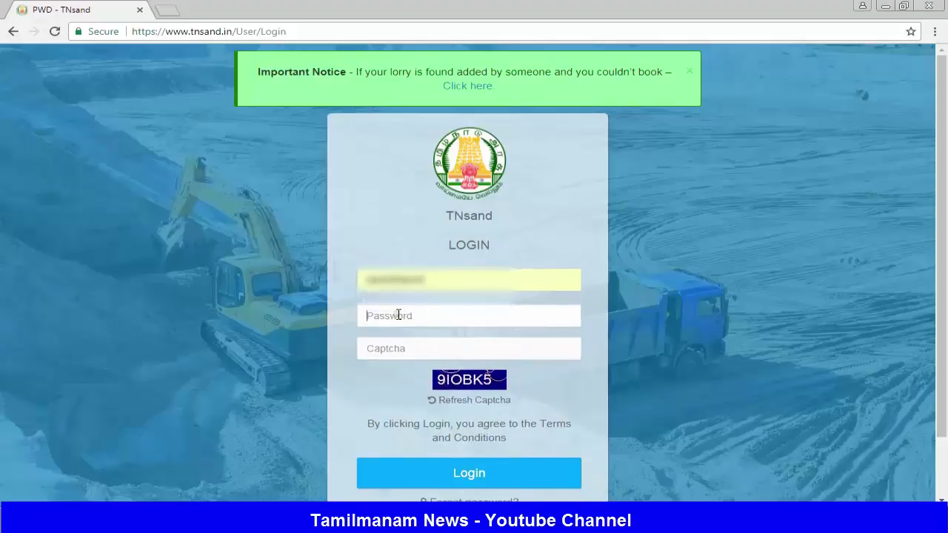
{"action": "type", "text": "••••"}
{"action": "left_click", "coordinate": [429, 353]}
{"action": "type", "text": "91"}
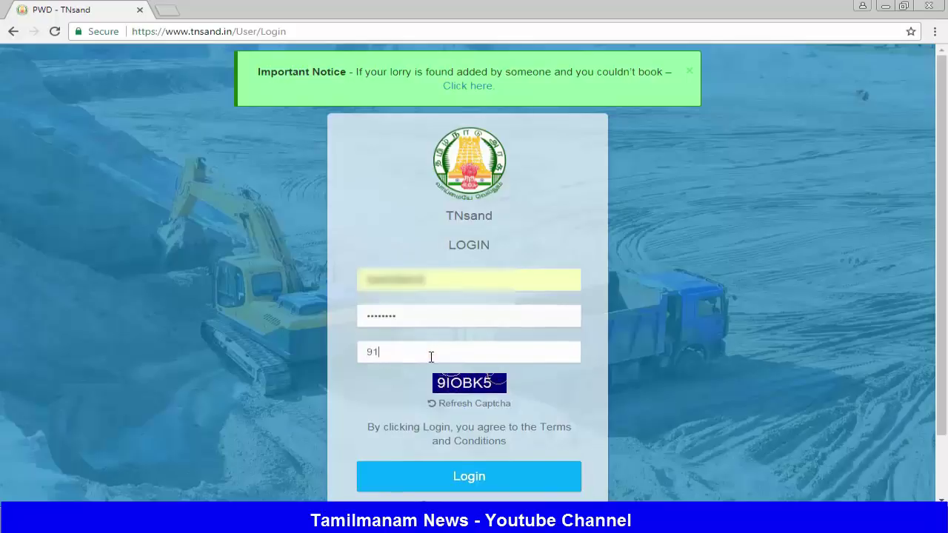
{"action": "type", "text": "oBK5"}
{"action": "left_click", "coordinate": [476, 477]}
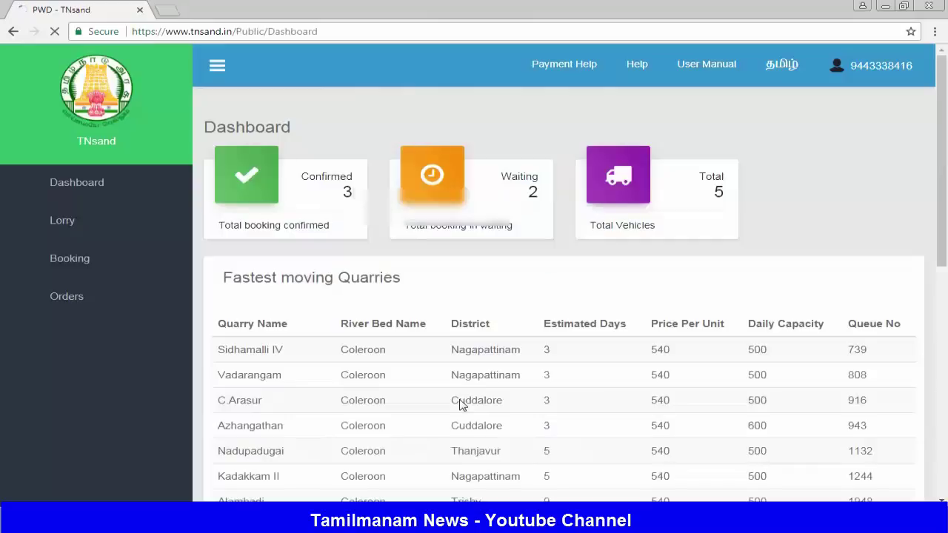
{"action": "left_click", "coordinate": [66, 225]}
{"action": "left_click", "coordinate": [71, 315]}
{"action": "left_click", "coordinate": [74, 354]}
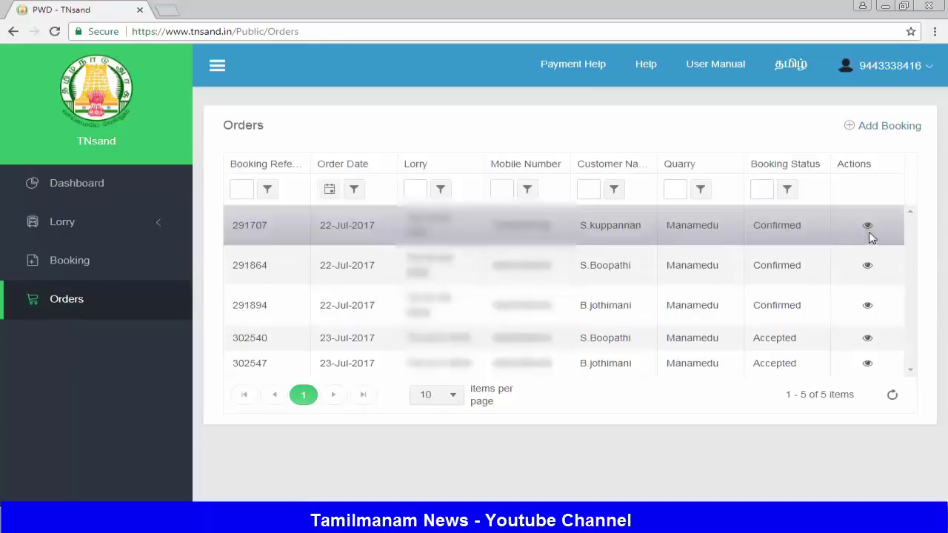
{"action": "left_click", "coordinate": [867, 226]}
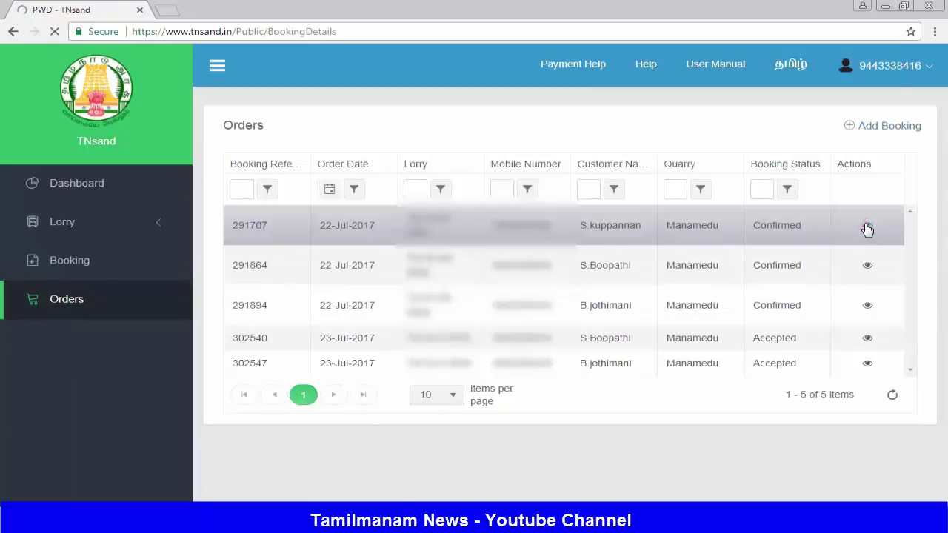
{"action": "scroll", "coordinate": [585, 245], "scroll_direction": "down", "scroll_amount": 6}
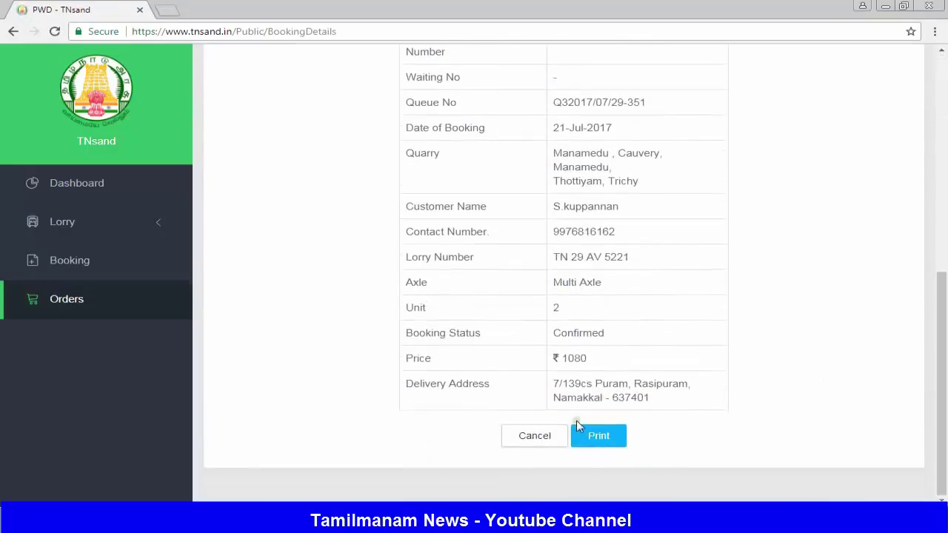
{"action": "left_click", "coordinate": [597, 435]}
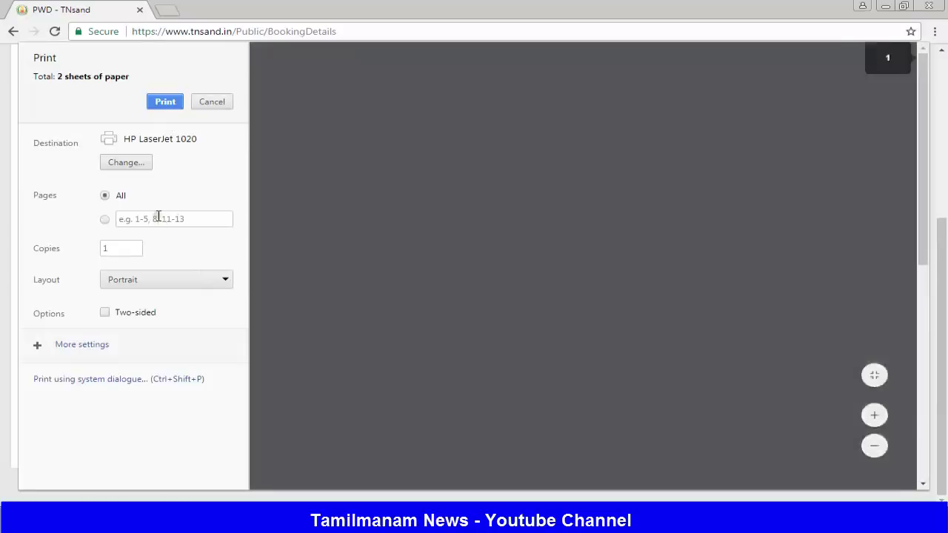
{"action": "left_click", "coordinate": [166, 219]}
{"action": "type", "text": "1"}
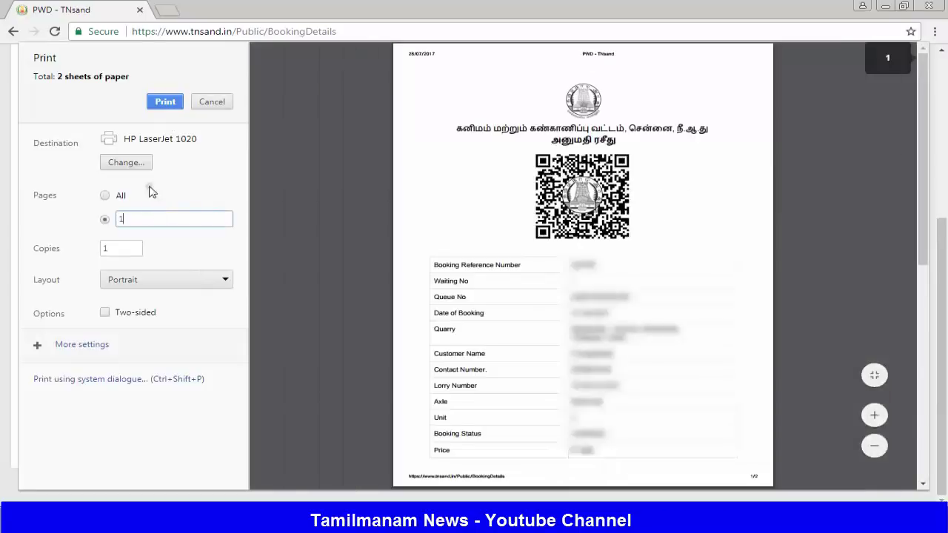
{"action": "left_click", "coordinate": [163, 99]}
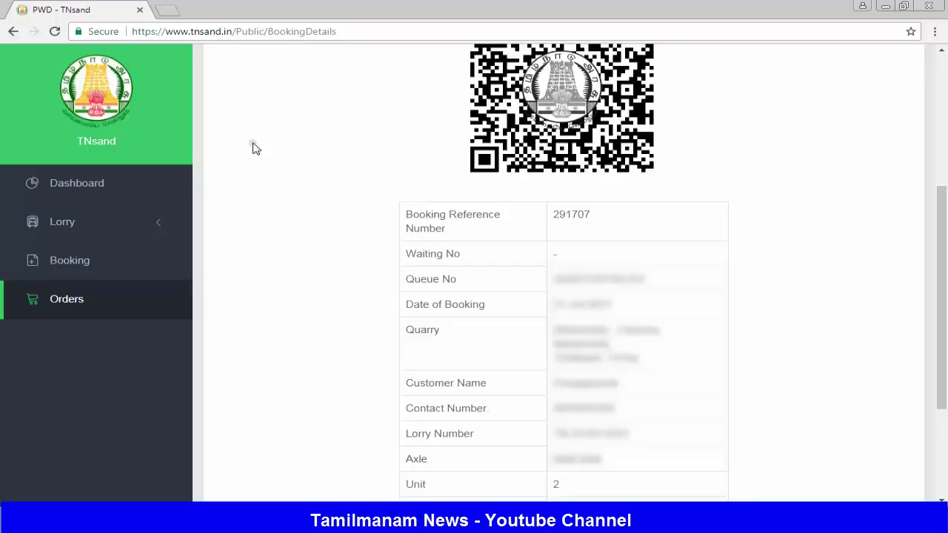
Step: Scroll back to the top of the booking details and enter TNSAND in the browser
{"action": "scroll", "coordinate": [750, 221], "scroll_direction": "up", "scroll_amount": 2}
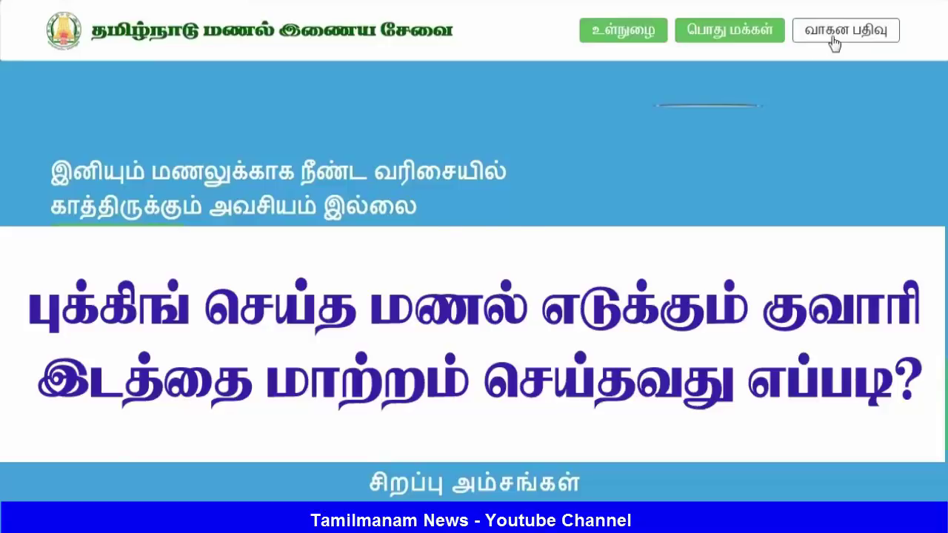
{"action": "type", "text": "TNSAN"}
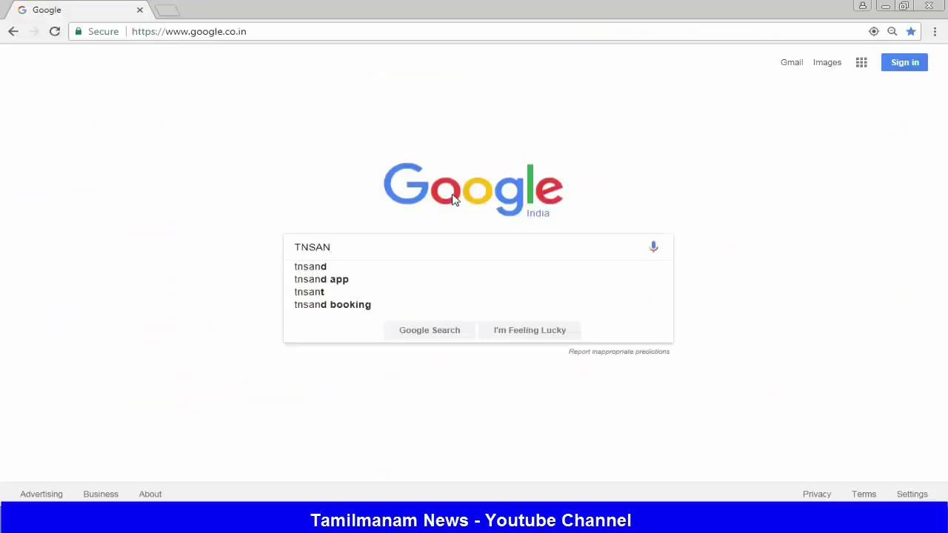
{"action": "type", "text": "D"}
Step: Search Google for TNSAND and open the TNsand: PWD result in a new tab
{"action": "key", "text": "Return"}
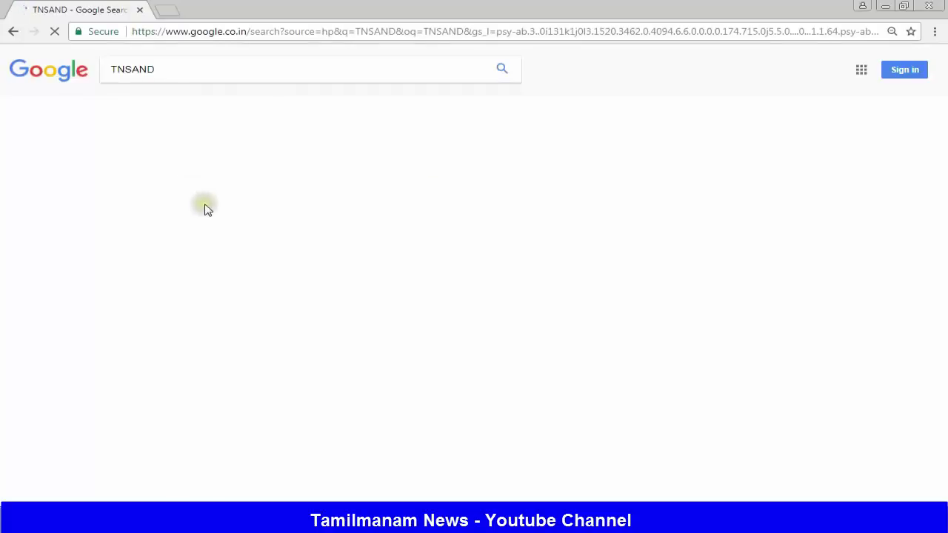
{"action": "middle_click", "coordinate": [142, 160]}
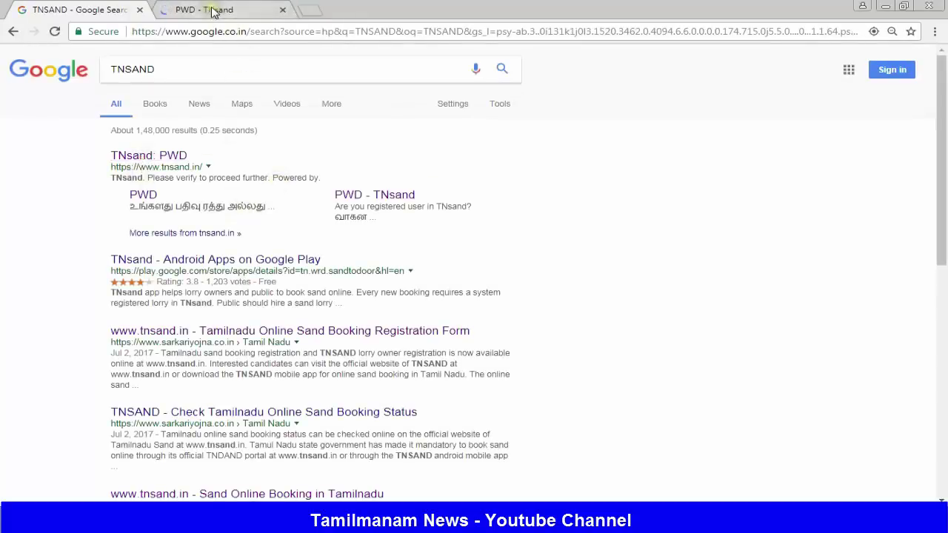
{"action": "left_click", "coordinate": [212, 10]}
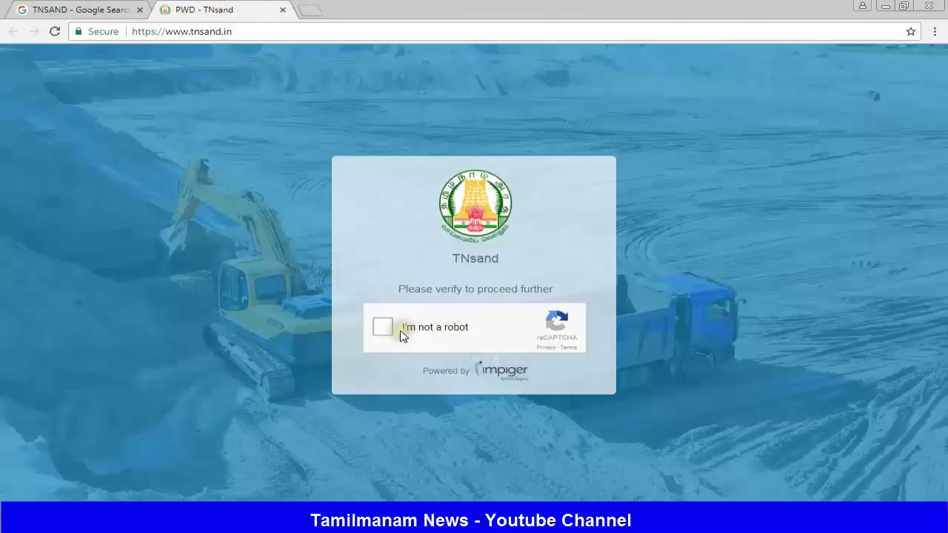
Step: Pass the not-a-robot check and fill the login form with the saved mobile number
{"action": "left_click", "coordinate": [401, 331]}
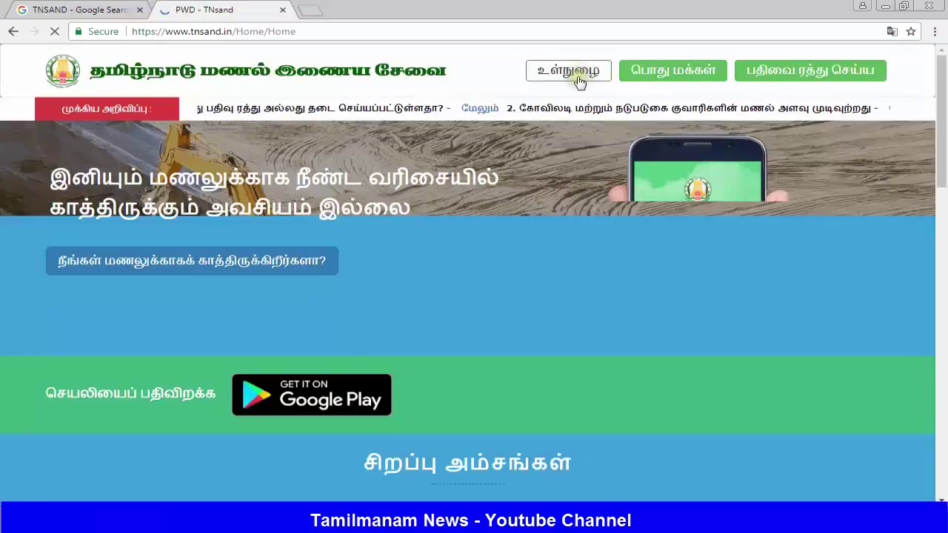
{"action": "left_click", "coordinate": [581, 81]}
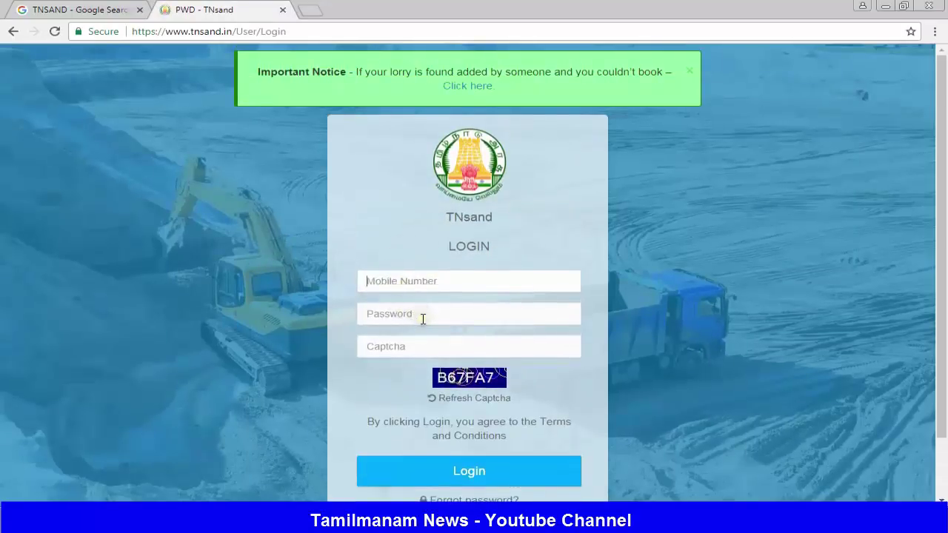
{"action": "type", "text": "9"}
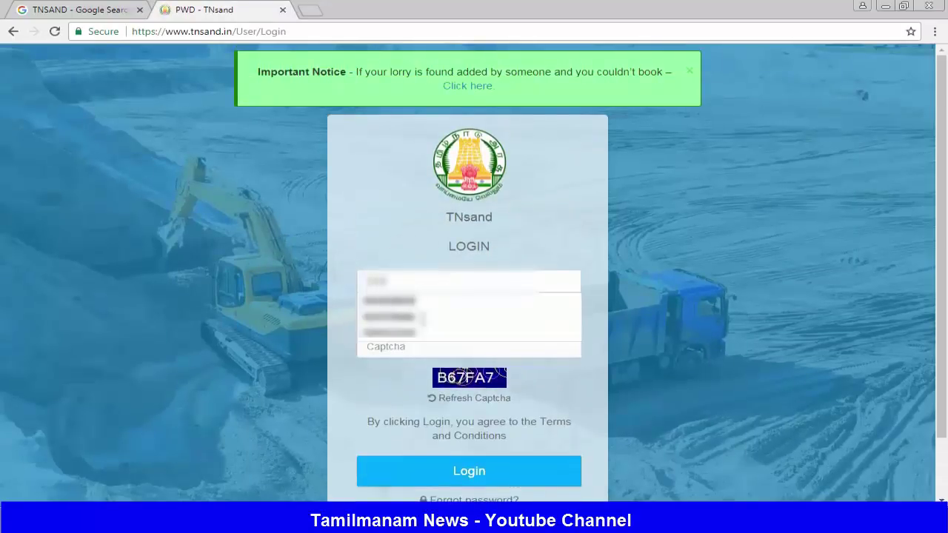
{"action": "left_click", "coordinate": [422, 317]}
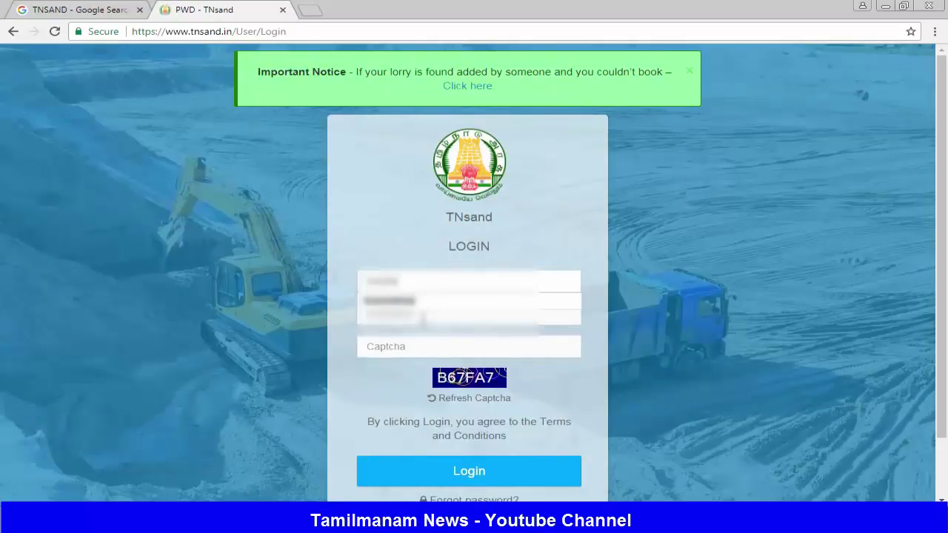
Step: Re-enter the account password and the captcha, then log in to reach the Dashboard
{"action": "type", "text": "98765"}
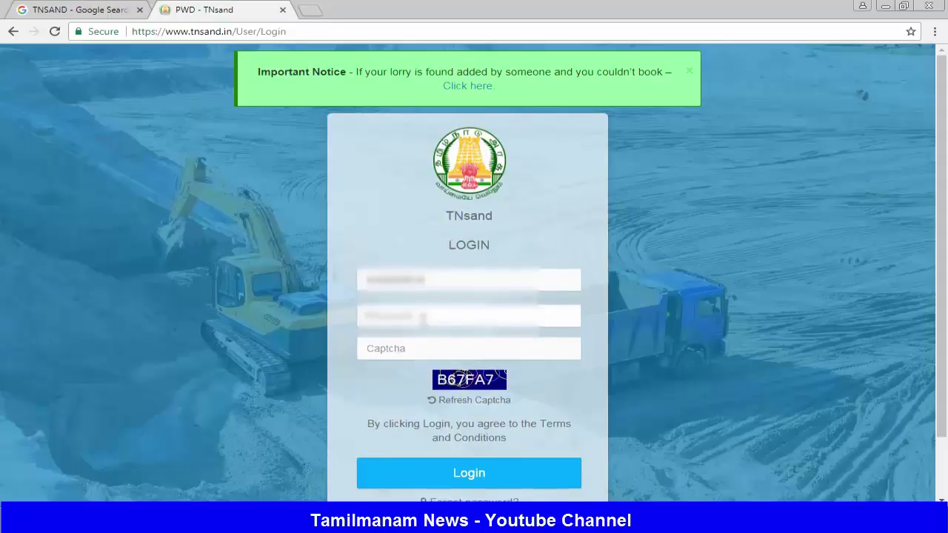
{"action": "key", "text": "BackSpace"}
{"action": "key", "text": "BackSpace"}
{"action": "key", "text": "BackSpace"}
{"action": "key", "text": "BackSpace"}
{"action": "key", "text": "BackSpace"}
{"action": "key", "text": "BackSpace"}
{"action": "key", "text": "BackSpace"}
{"action": "key", "text": "Tab"}
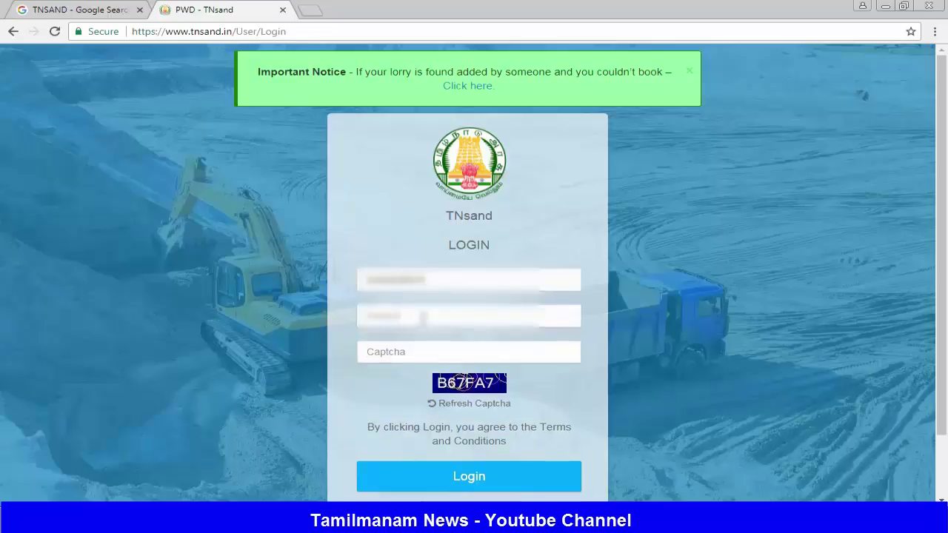
{"action": "type", "text": "B67FA7"}
{"action": "scroll", "coordinate": [434, 363], "scroll_direction": "down", "scroll_amount": 1}
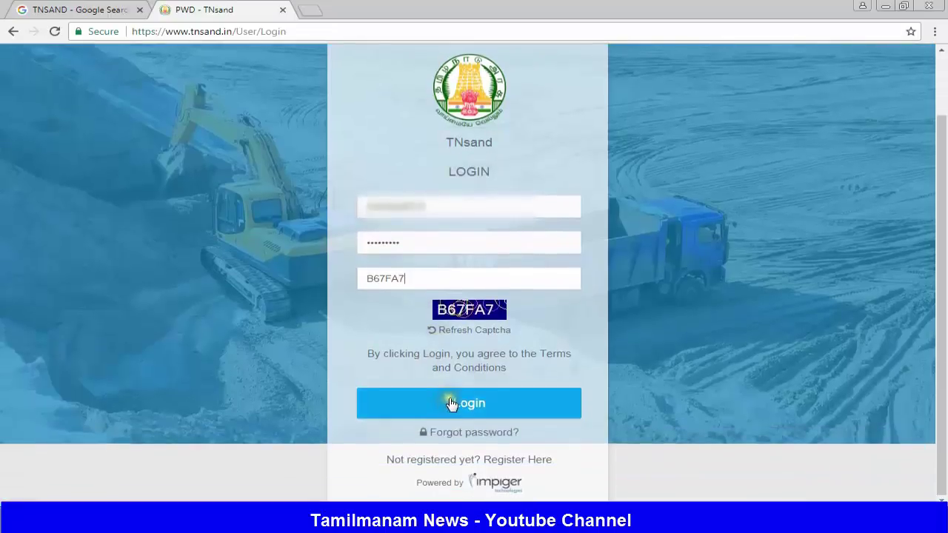
{"action": "left_click", "coordinate": [451, 403]}
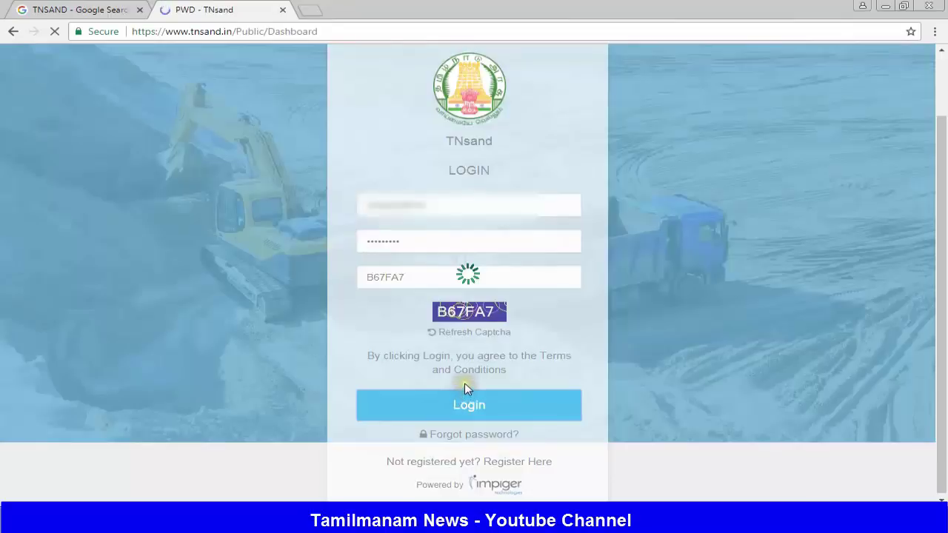
{"action": "scroll", "coordinate": [563, 326], "scroll_direction": "down", "scroll_amount": 1}
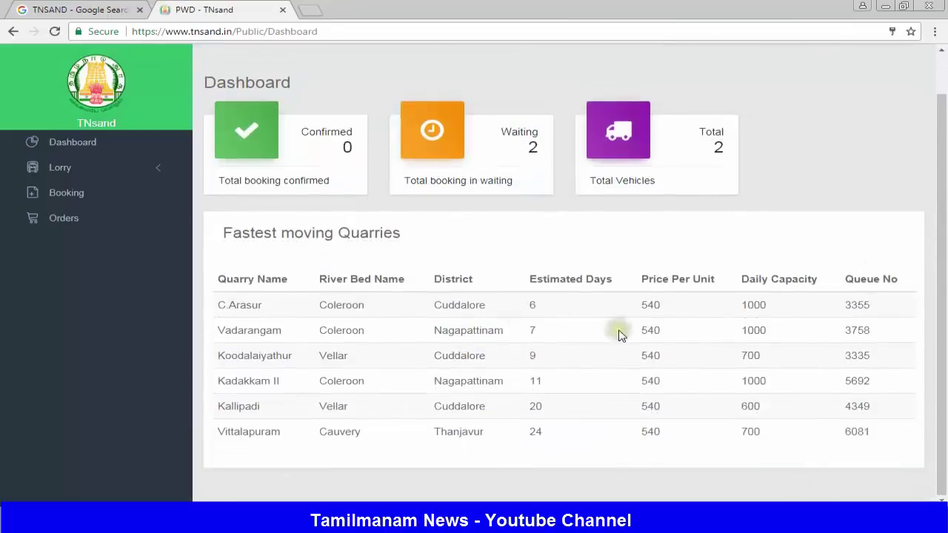
Step: Request moving the accepted Musiri (West) order to Kallipadi quarry from the Orders list
{"action": "left_click", "coordinate": [74, 219]}
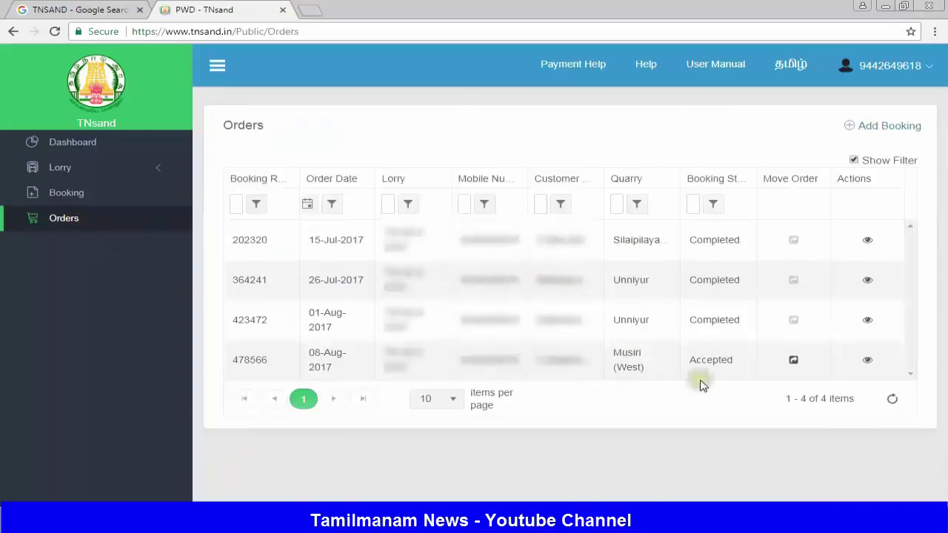
{"action": "left_click", "coordinate": [793, 362]}
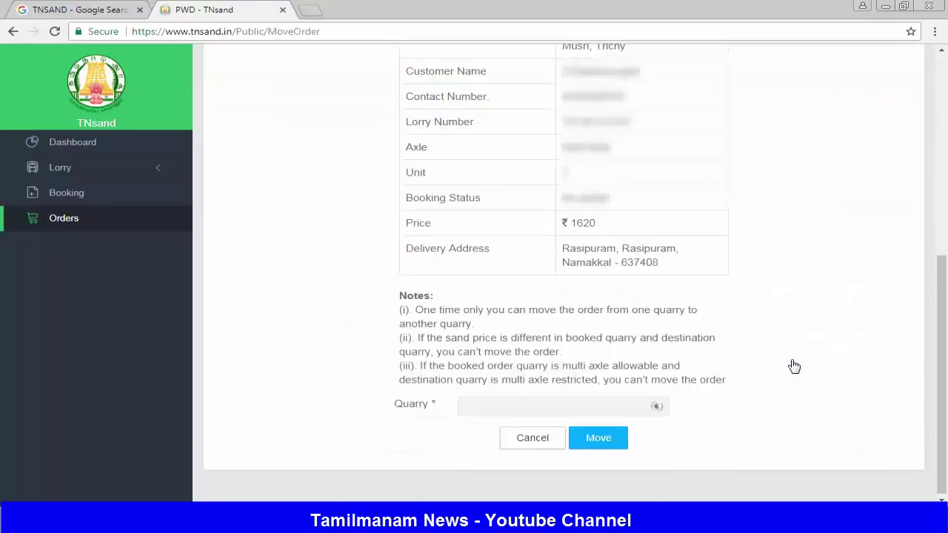
{"action": "left_click", "coordinate": [601, 413]}
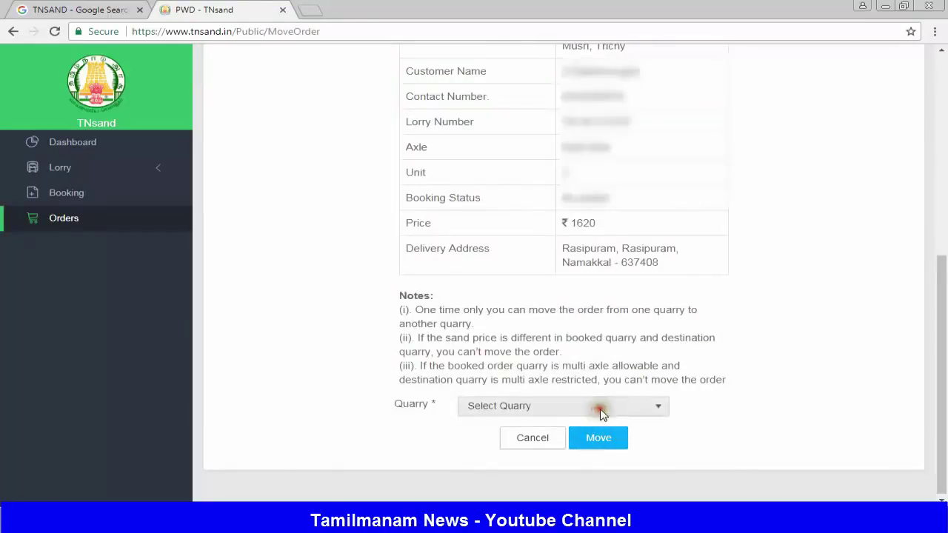
{"action": "left_click", "coordinate": [597, 364]}
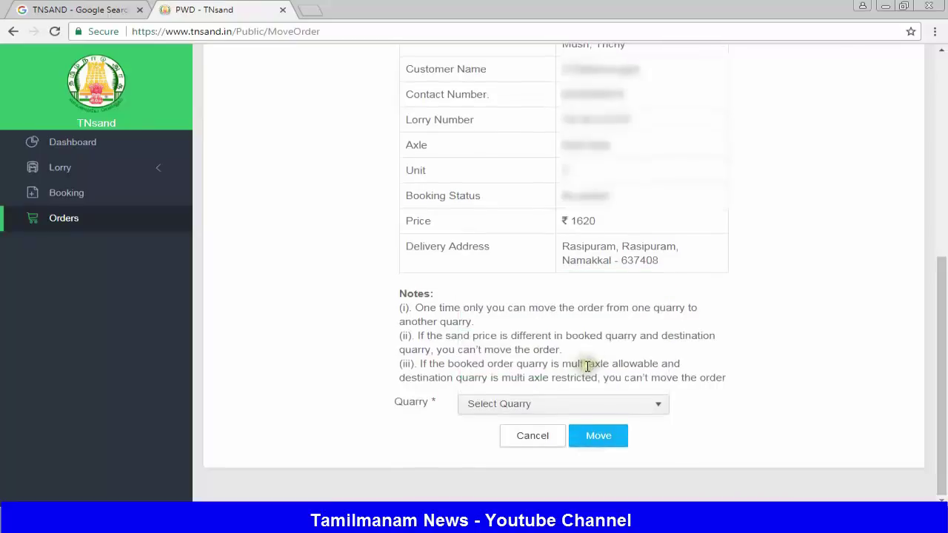
{"action": "left_click", "coordinate": [594, 406]}
{"action": "left_click", "coordinate": [510, 328]}
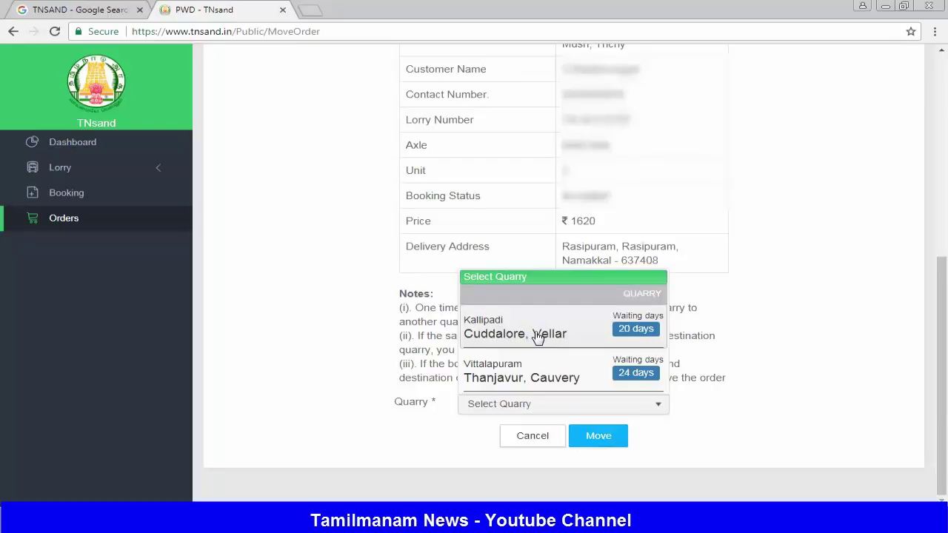
{"action": "left_click", "coordinate": [532, 335]}
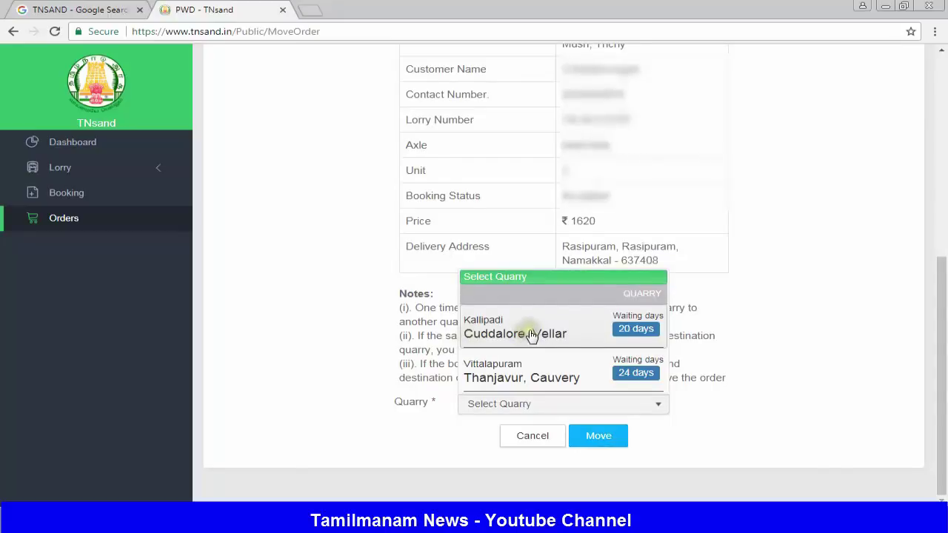
{"action": "left_click", "coordinate": [598, 439]}
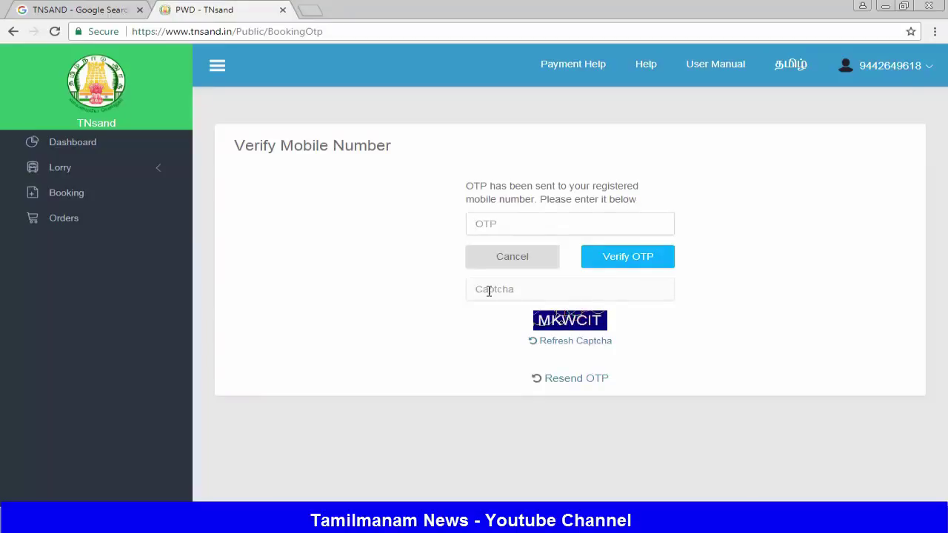
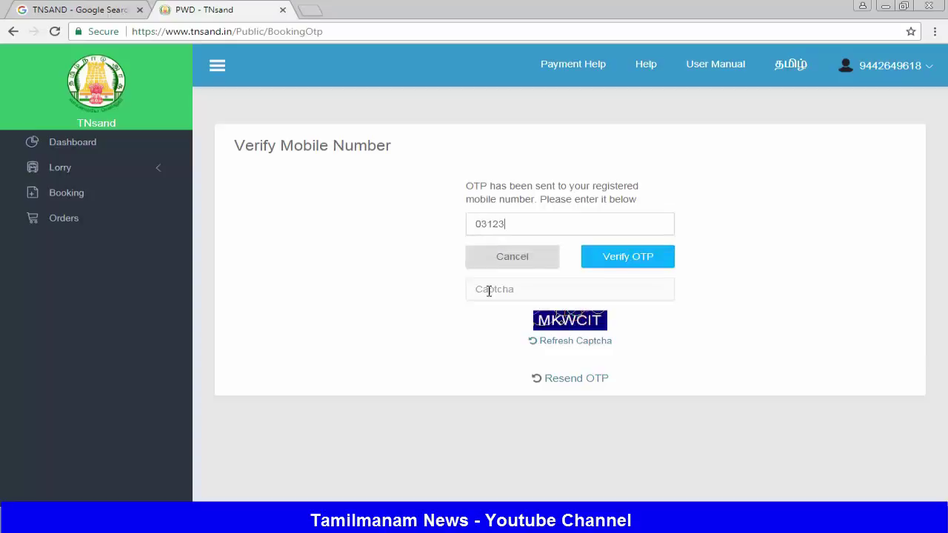
Step: Enter the received OTP and the captcha and verify to complete the move
{"action": "left_click", "coordinate": [529, 285]}
{"action": "type", "text": "MKWCIT"}
{"action": "left_click", "coordinate": [642, 259]}
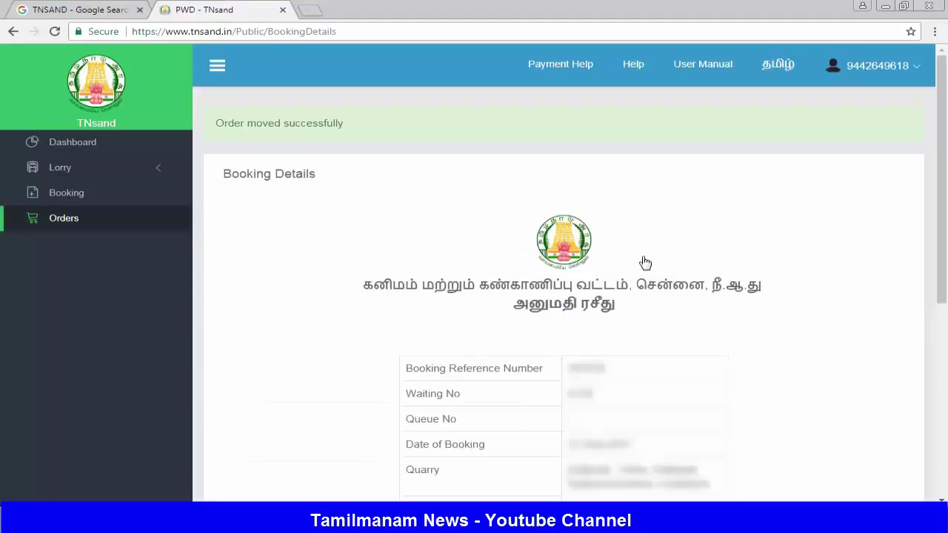
Step: Print page 1 of the moved order's receipt on the HP LaserJet 1020, then log out
{"action": "scroll", "coordinate": [645, 263], "scroll_direction": "down", "scroll_amount": 5}
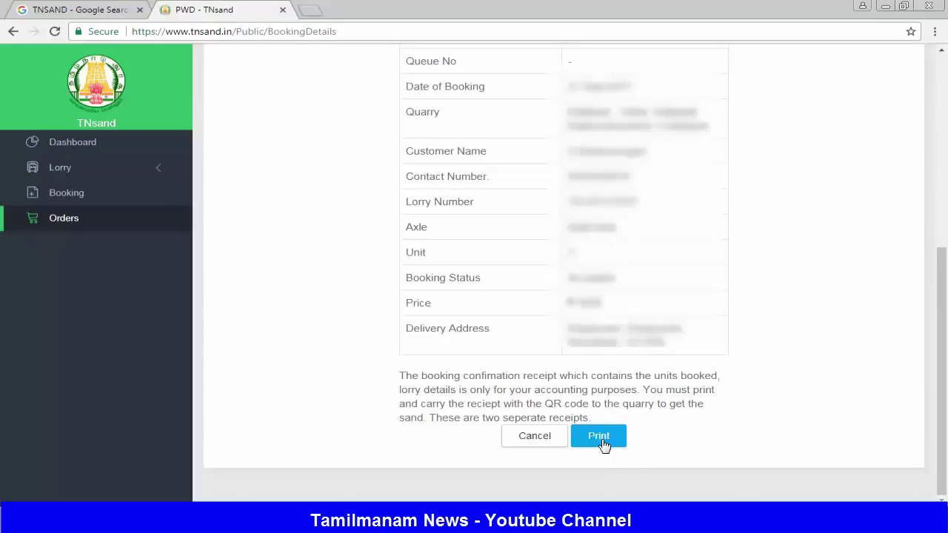
{"action": "left_click", "coordinate": [599, 437]}
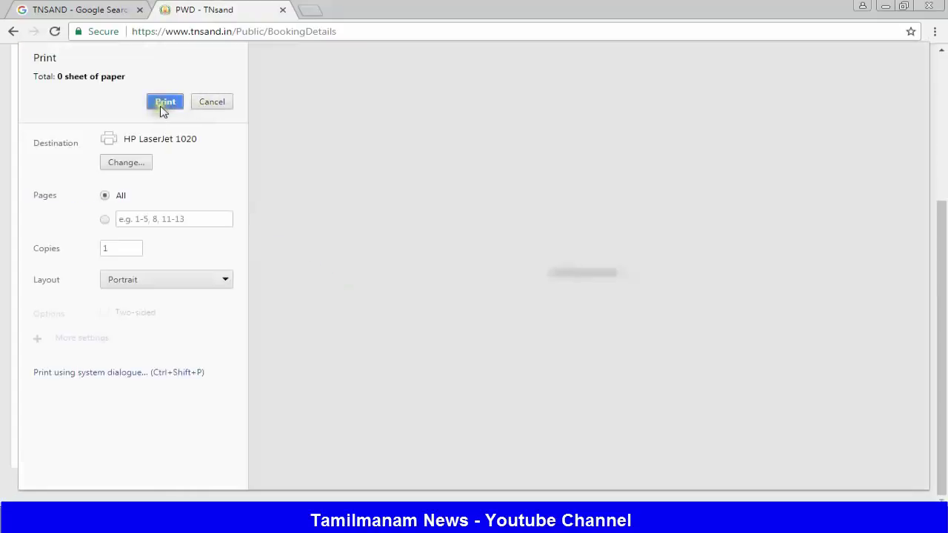
{"action": "left_click", "coordinate": [146, 219]}
{"action": "type", "text": "1"}
{"action": "left_click", "coordinate": [165, 104]}
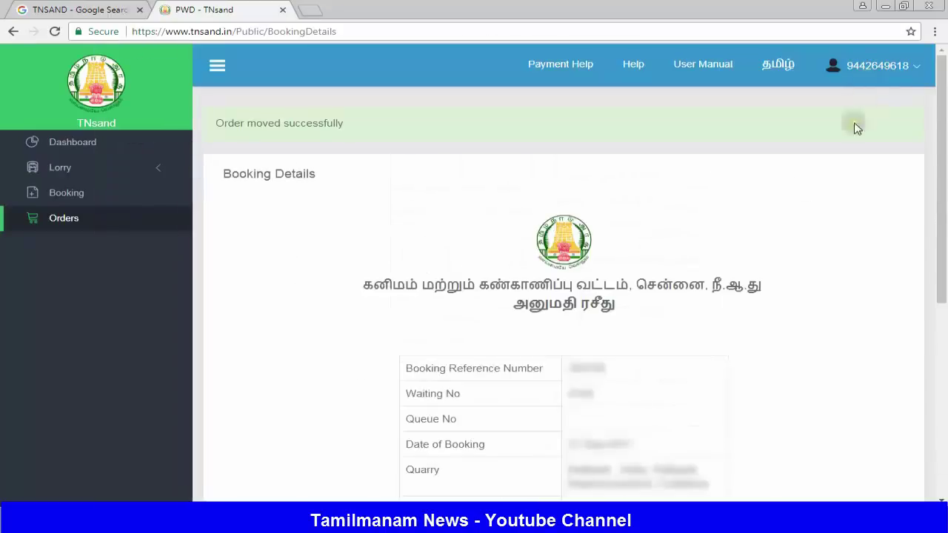
{"action": "left_click", "coordinate": [900, 67]}
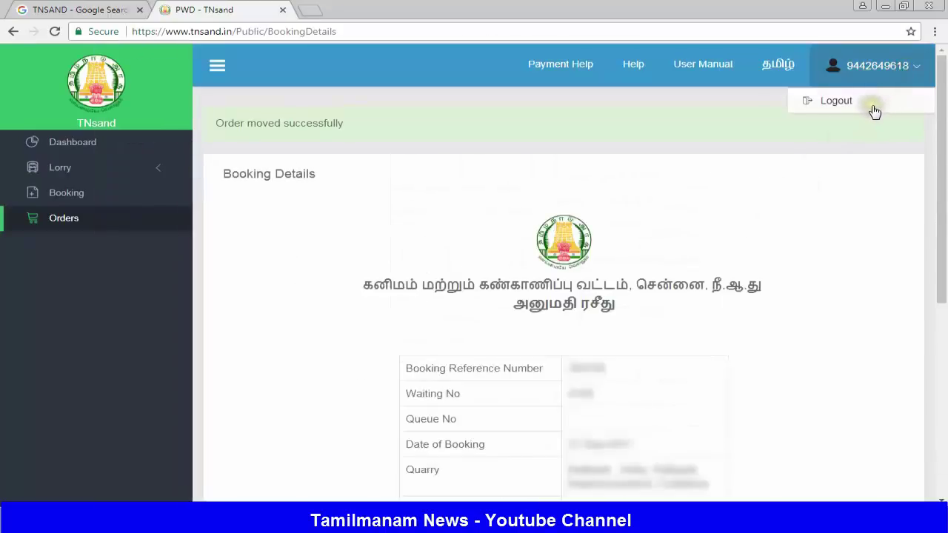
{"action": "left_click", "coordinate": [874, 104]}
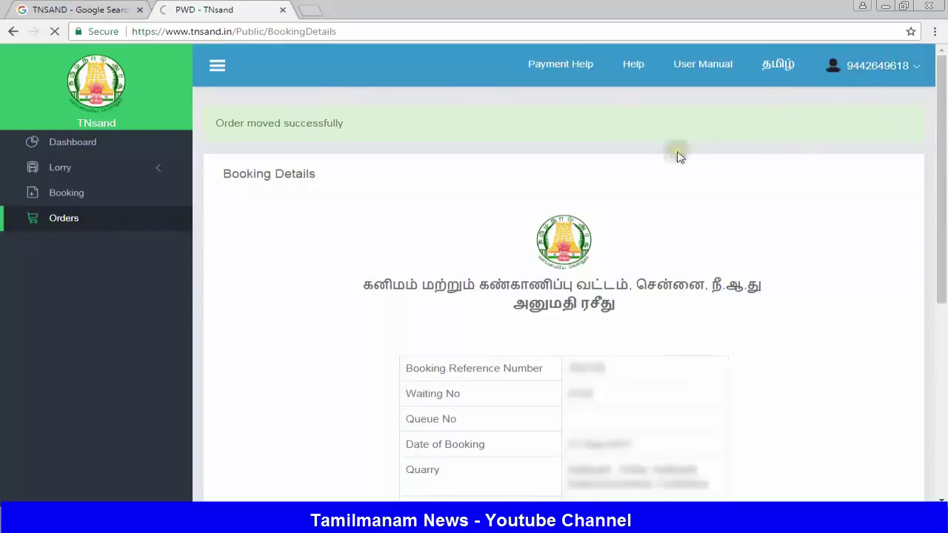